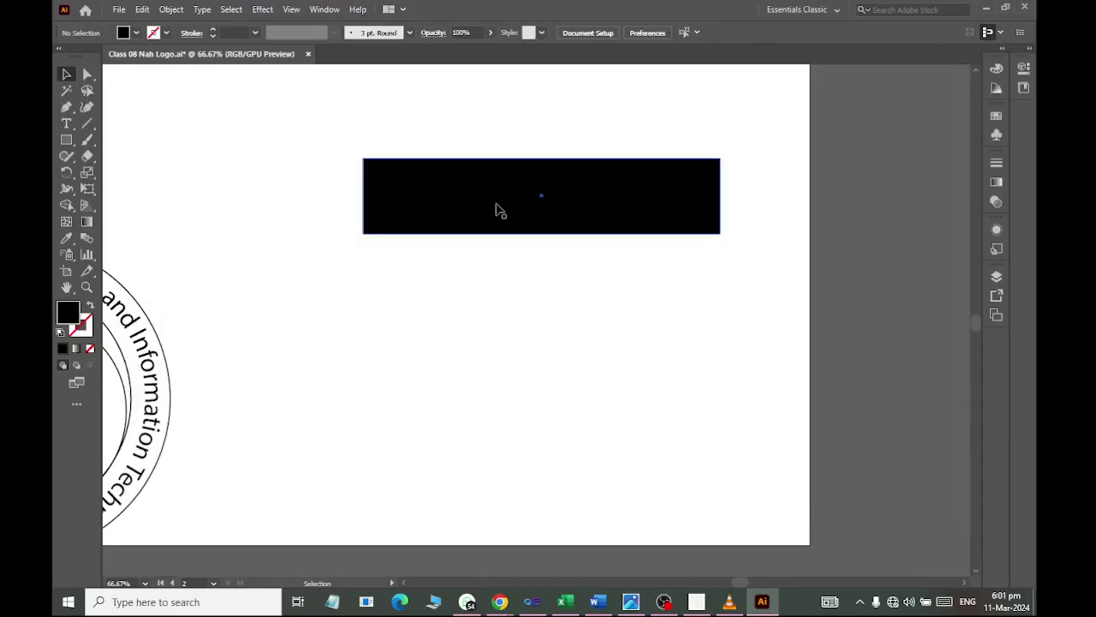
Step: Shift the black banner rectangle slightly left and fill it with a green swatch
left_click_drag(500, 210, 457, 211)
left_click(477, 304)
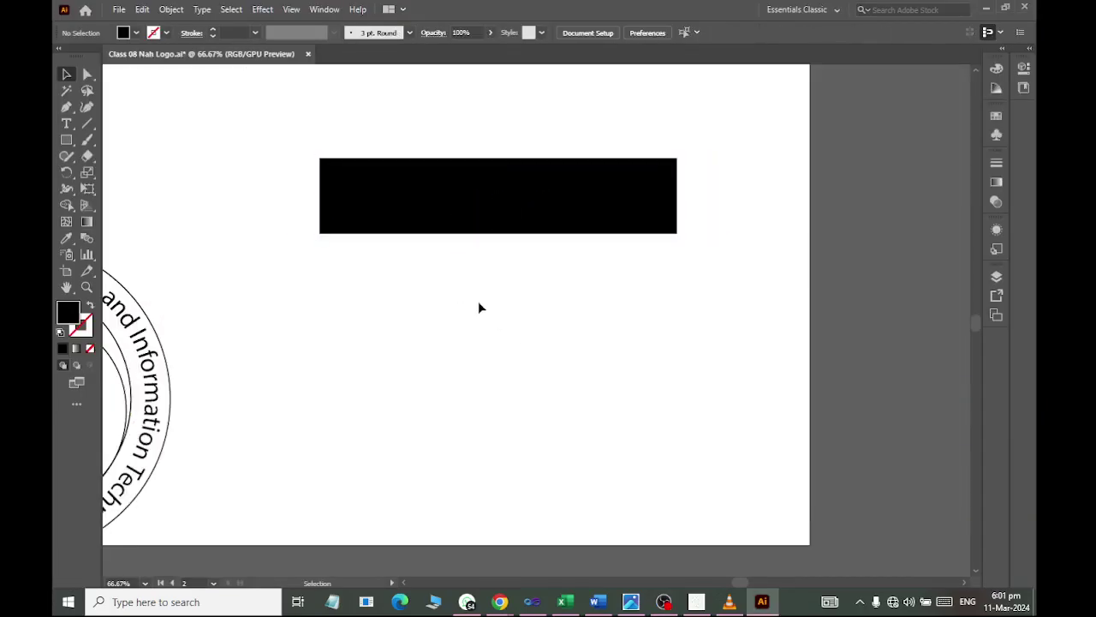
left_click(468, 224)
left_click(135, 33)
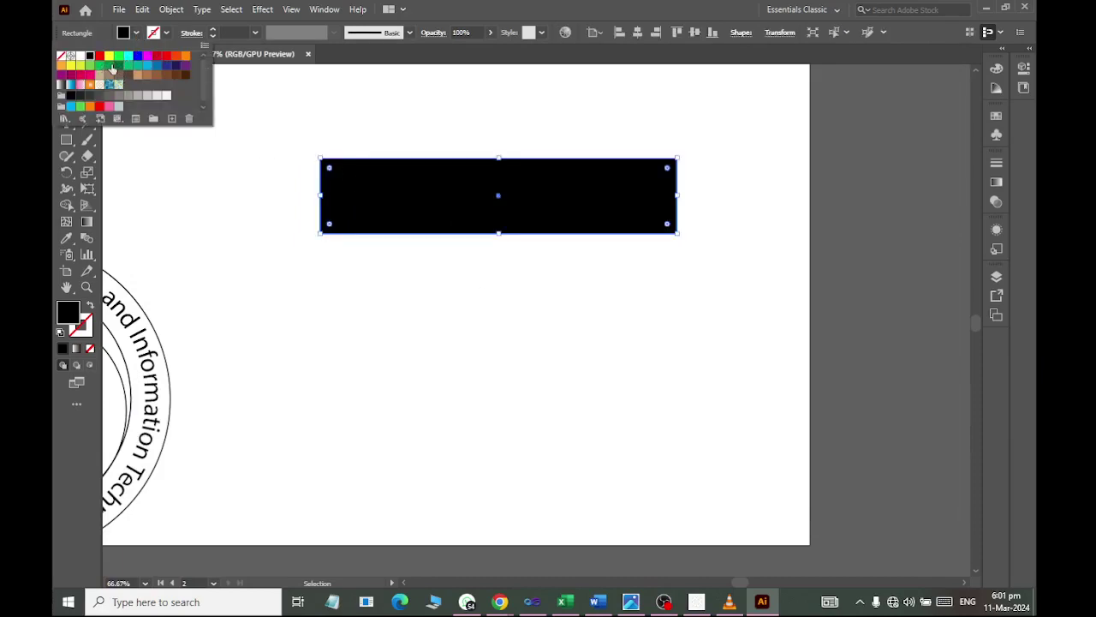
left_click(109, 66)
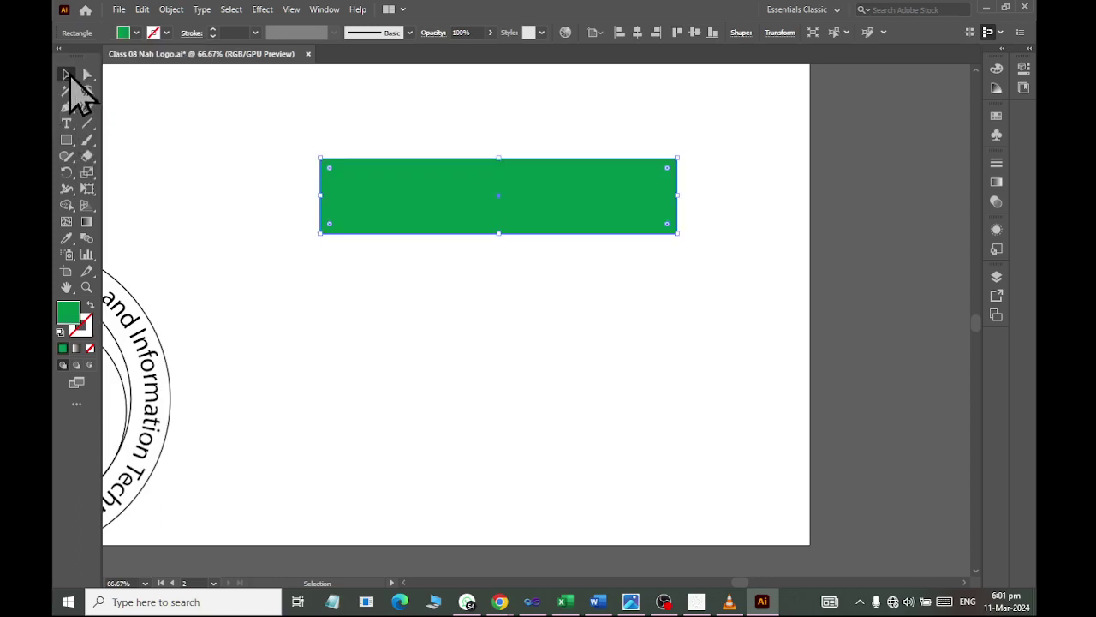
Step: Duplicate the green bar, shorten the copy, and place it over the bar's right end
left_click(249, 177)
left_click_drag(453, 196, 462, 354)
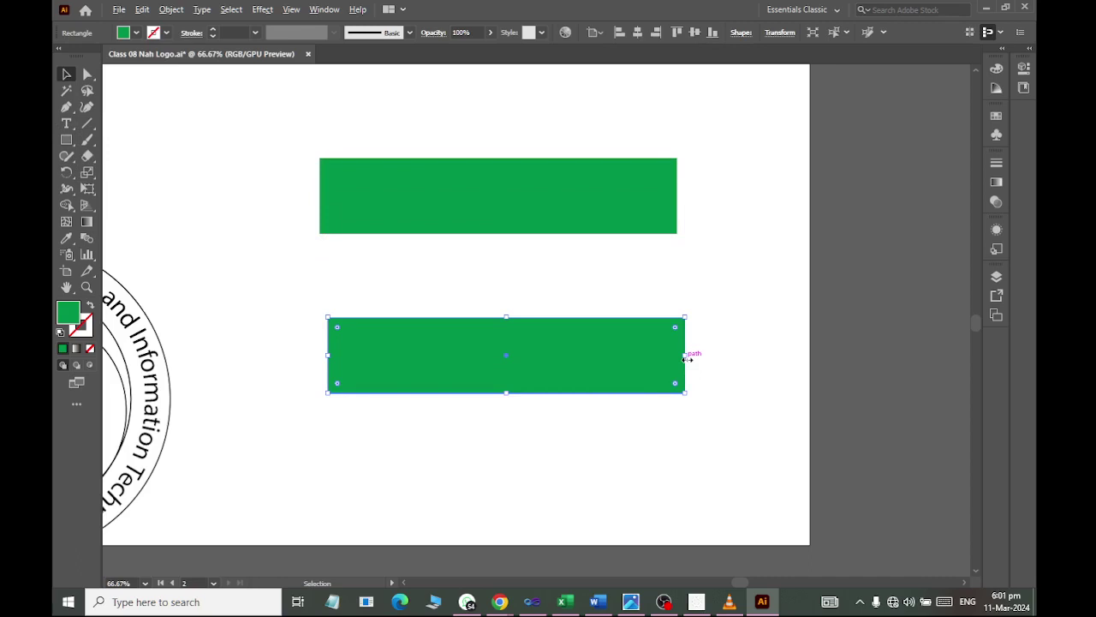
left_click_drag(687, 358, 576, 361)
left_click(589, 363)
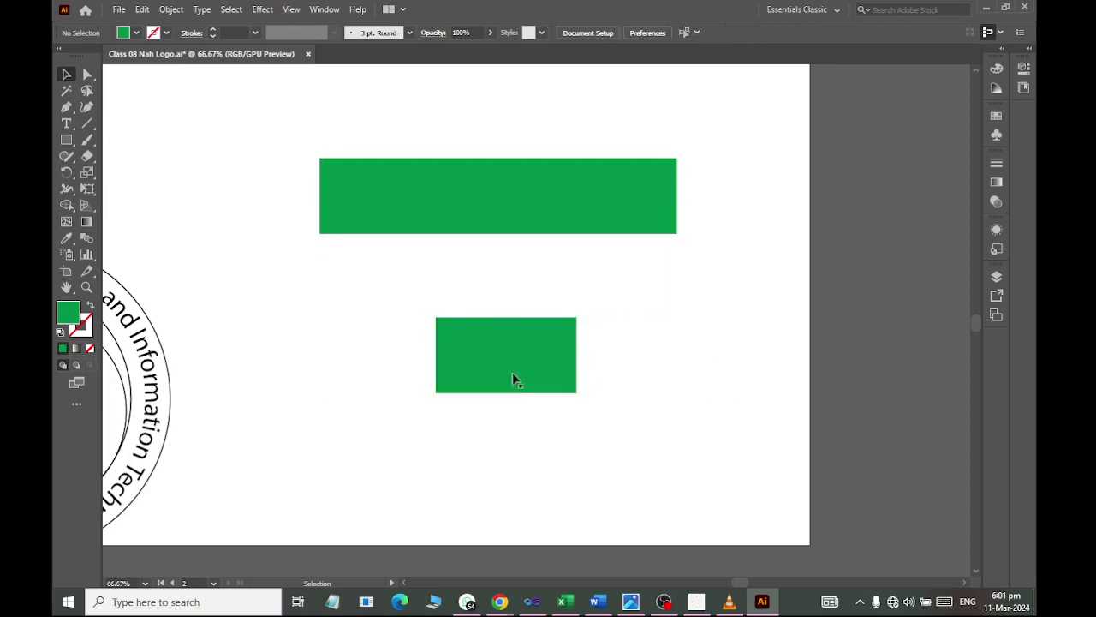
left_click_drag(513, 379, 638, 181)
Step: Send the short piece behind the main green bar with Arrange > Send to Back
right_click(634, 171)
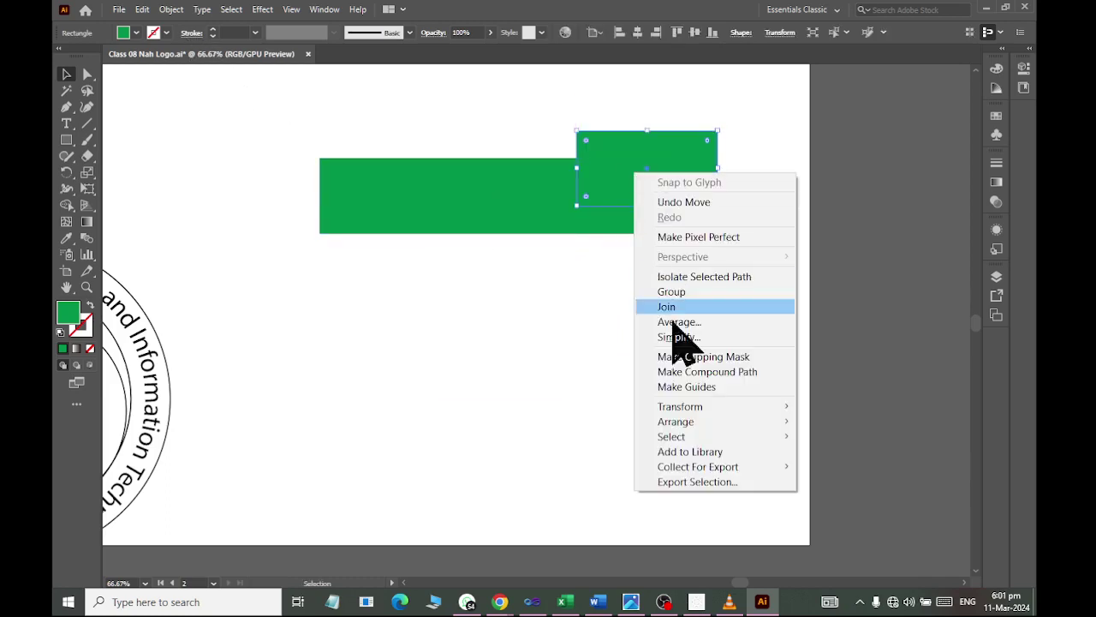
mouse_move(694, 422)
left_click(843, 463)
left_click(658, 421)
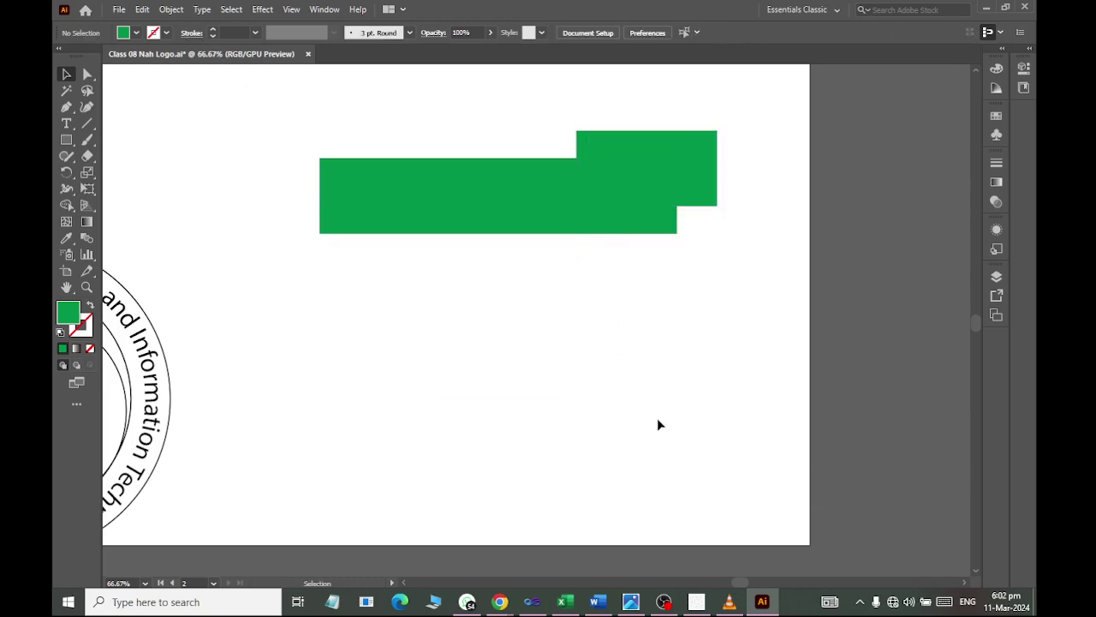
left_click(680, 144)
left_click(493, 199)
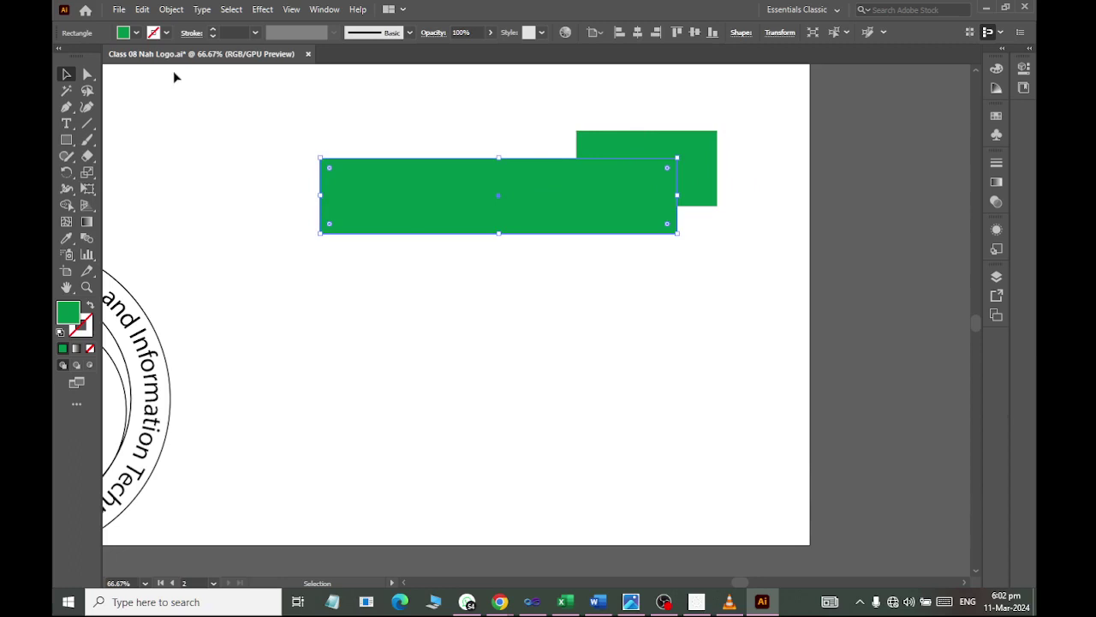
Step: Refill the main bar with a lighter green and move the back piece up and right
left_click(136, 32)
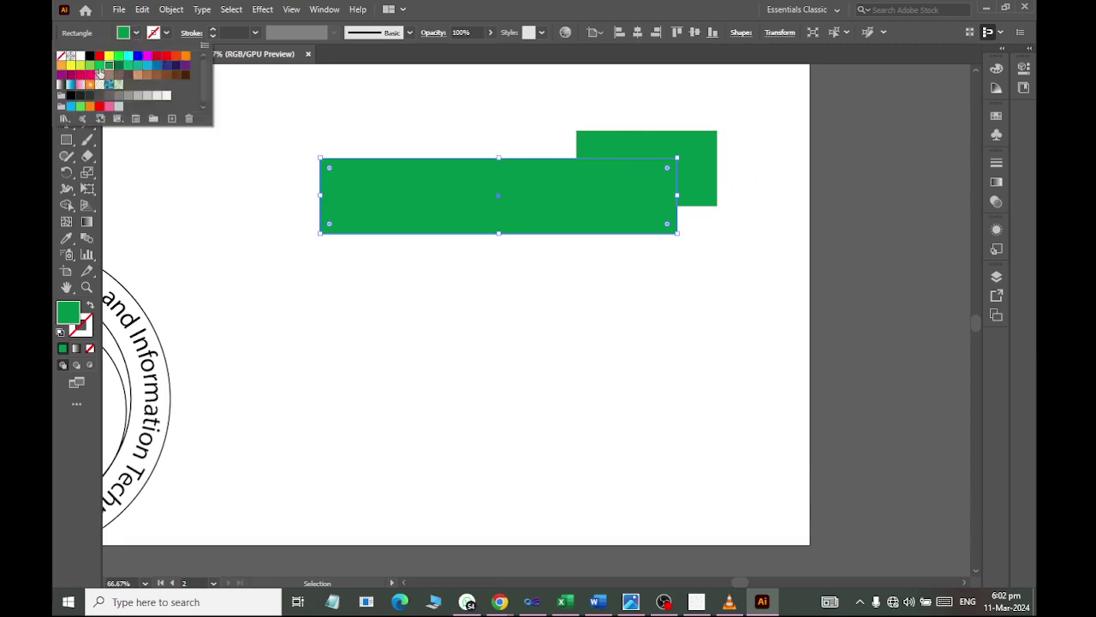
left_click(99, 66)
left_click(636, 145)
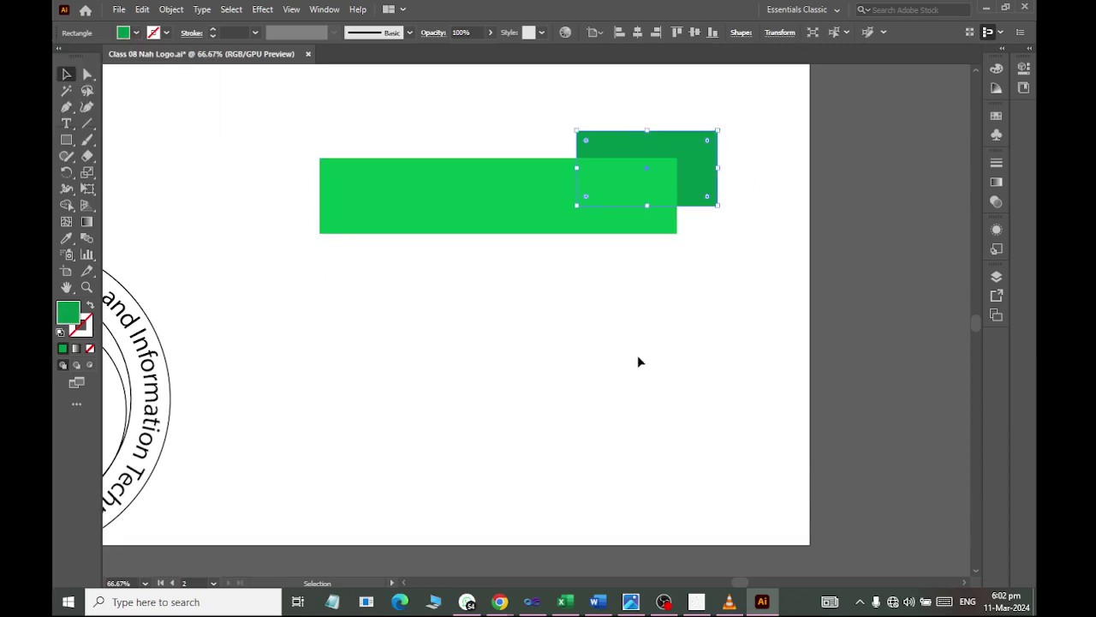
left_click(725, 346)
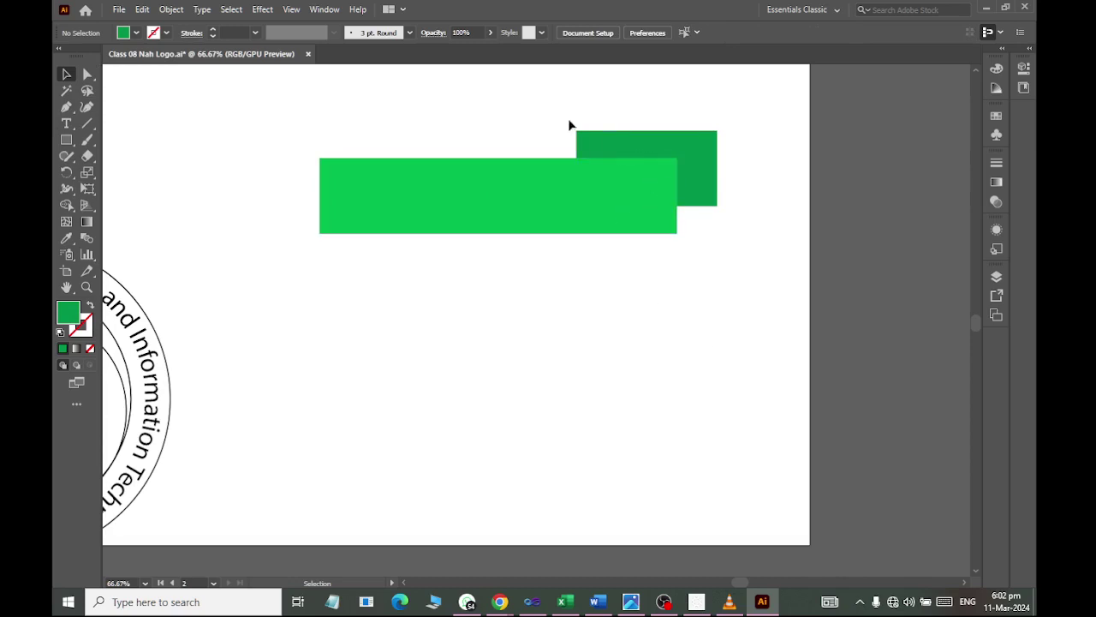
left_click_drag(638, 150, 682, 137)
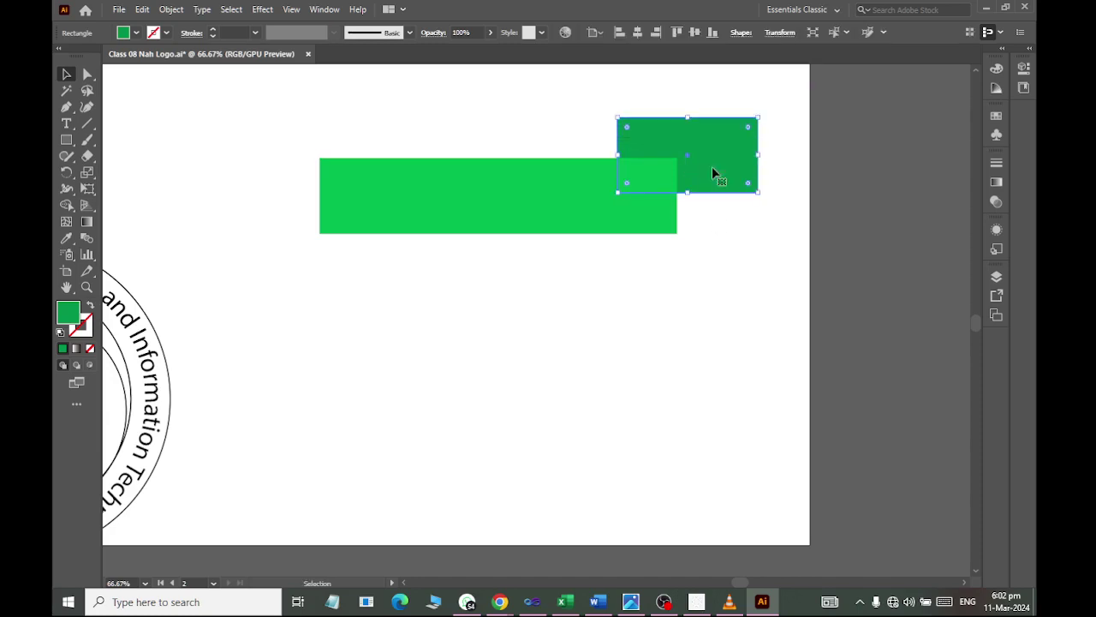
Step: Widen the back piece, then copy it, fill it darker green, and place it below the banner
left_click_drag(713, 168, 771, 155)
left_click(774, 172)
left_click_drag(714, 189, 619, 155, "alt")
left_click(128, 32)
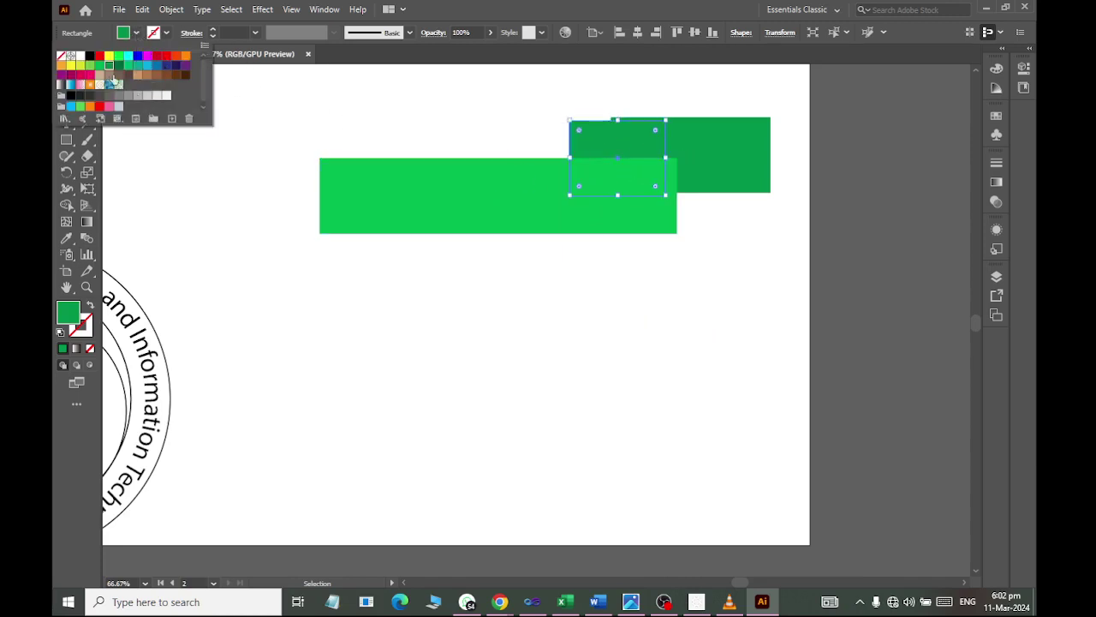
left_click(118, 82)
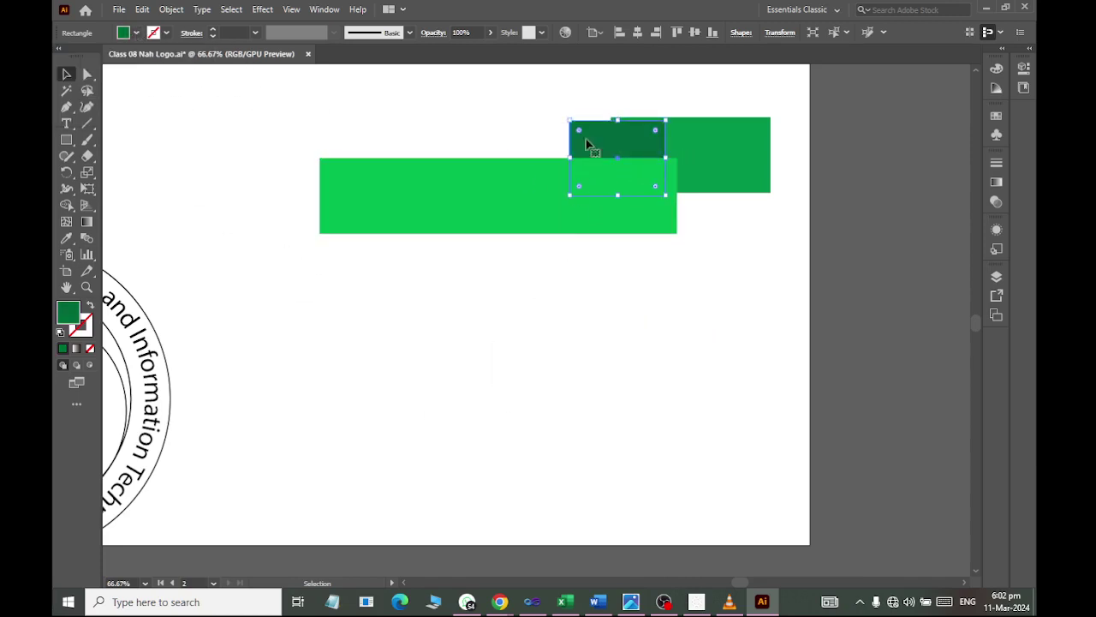
left_click_drag(617, 139, 553, 301)
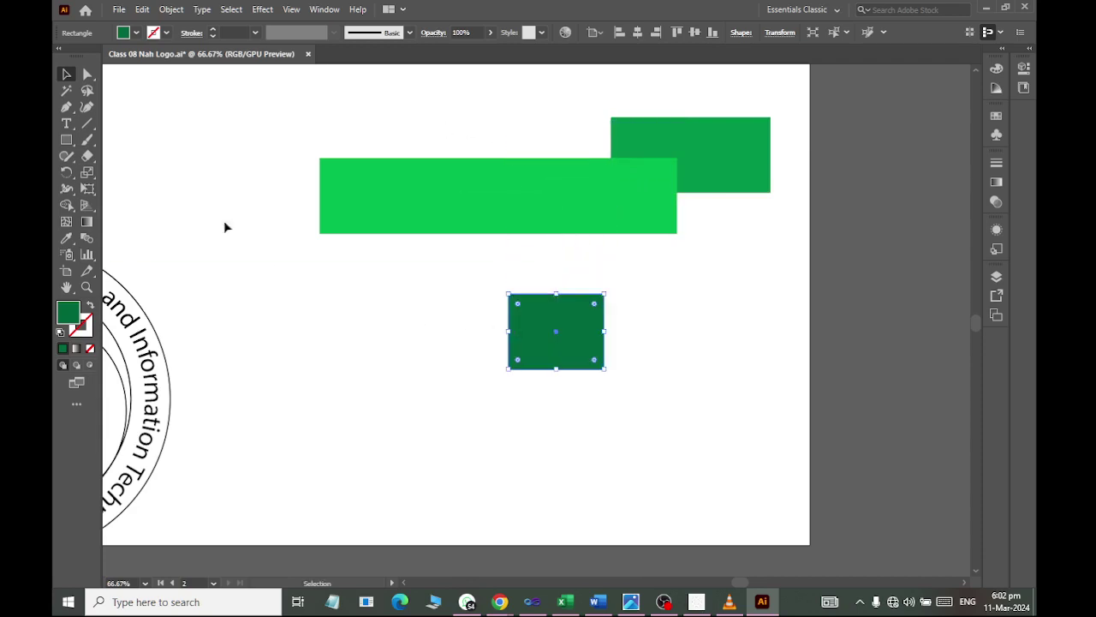
Step: Raise the dark rectangle's left anchors into a parallelogram and tuck it behind the bar's right end
left_click(87, 73)
left_click_drag(473, 279, 526, 396)
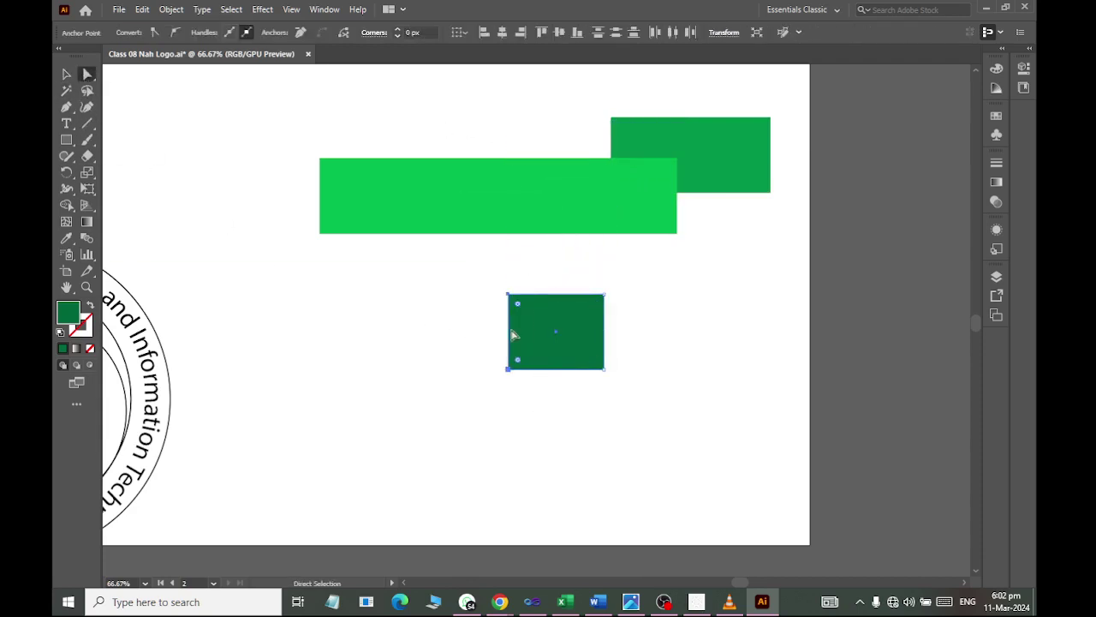
left_click_drag(513, 335, 508, 249)
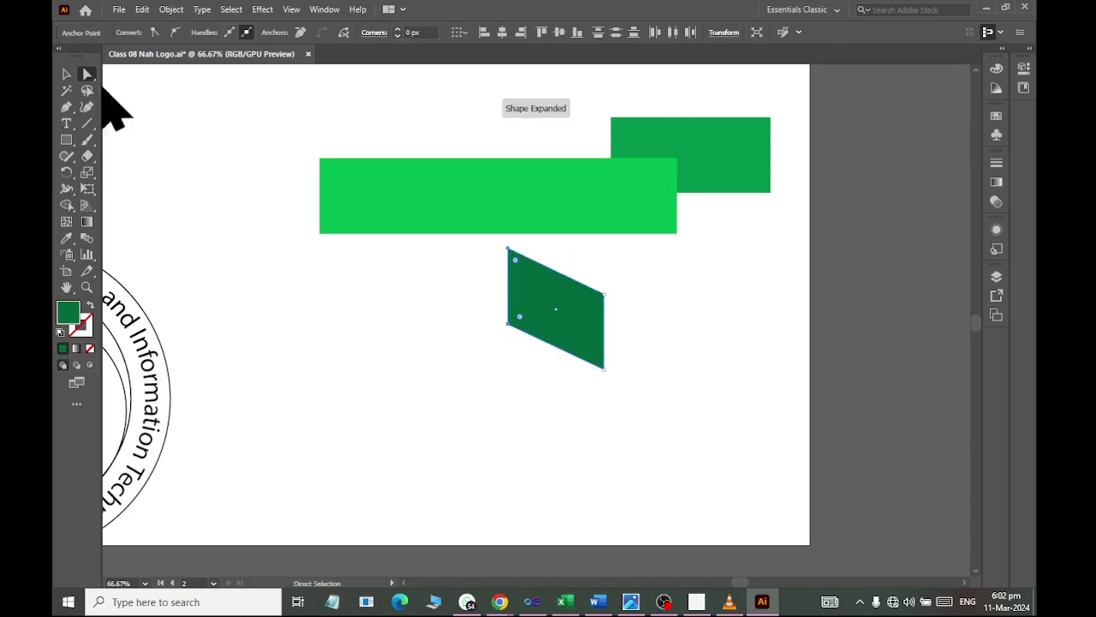
left_click(67, 74)
left_click(575, 379)
left_click_drag(576, 323, 647, 190)
Step: Nudge the dark back piece with the arrow keys until it meets the fold's edge
left_click(725, 154)
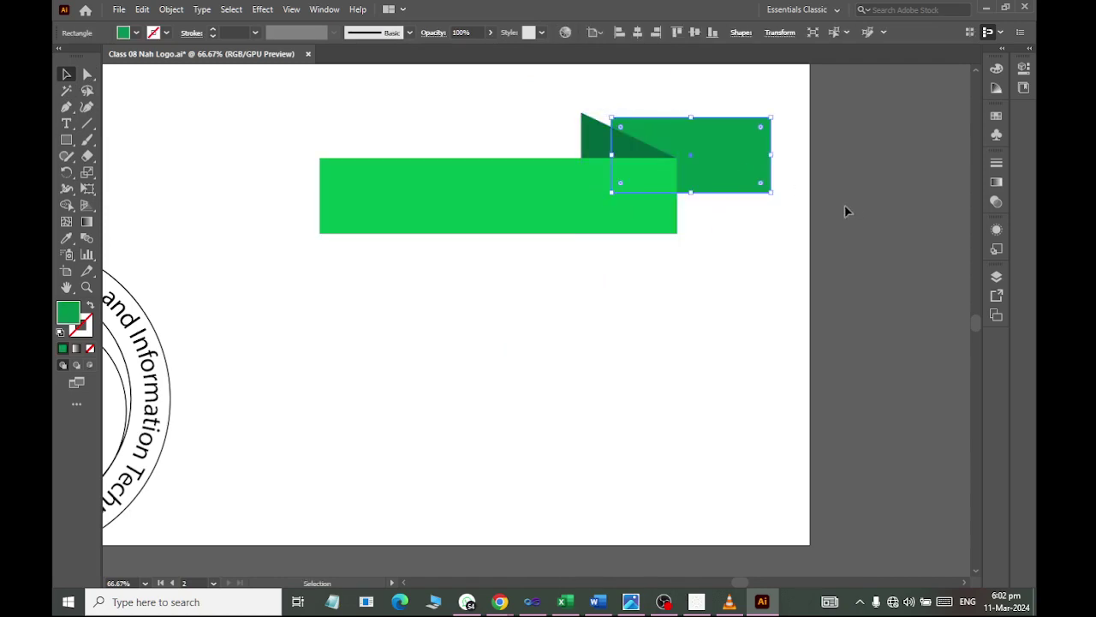
key("shift+Left")
key("shift+Left")
key("shift+Left")
key("shift+Left")
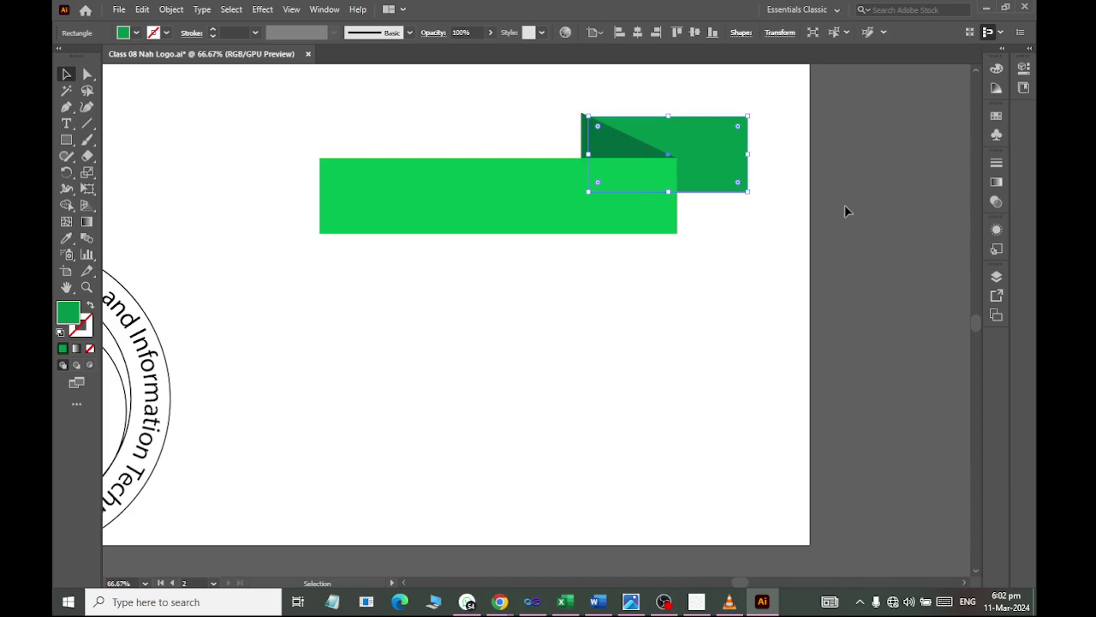
key("Up")
key("Up")
key("Up")
key("Up")
key("Up")
key("Up")
key("Up")
key("Up")
key("Up")
key("Left")
key("Left")
key("Left")
key("Left")
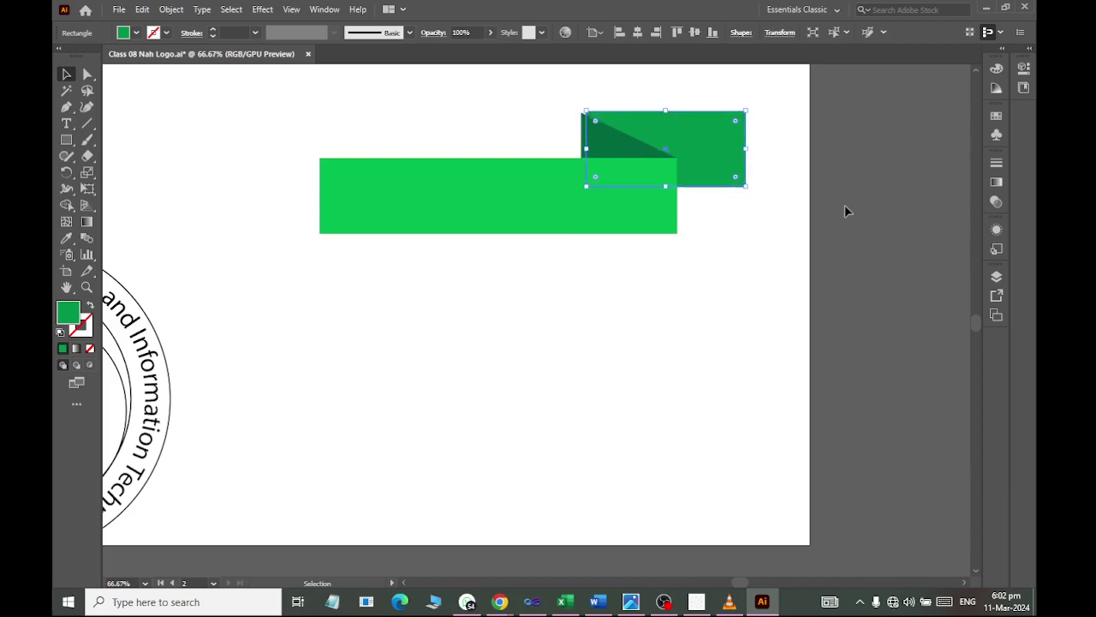
key("Left")
key("Left")
key("Left")
key("Left")
key("Left")
key("Left")
key("Left")
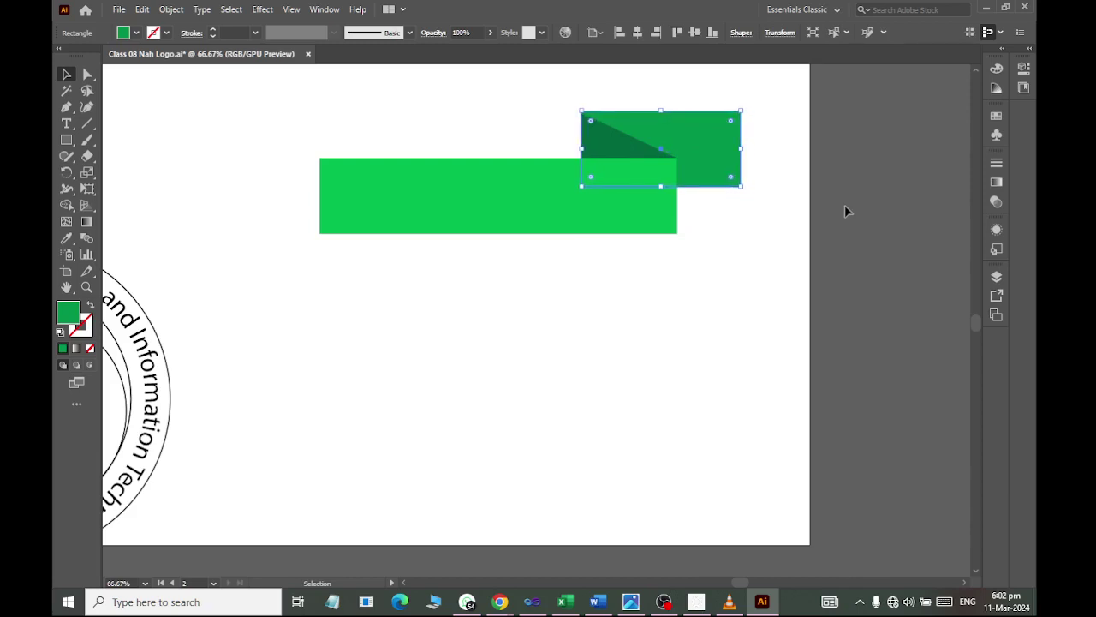
key("Down")
key("Left")
left_click(639, 253)
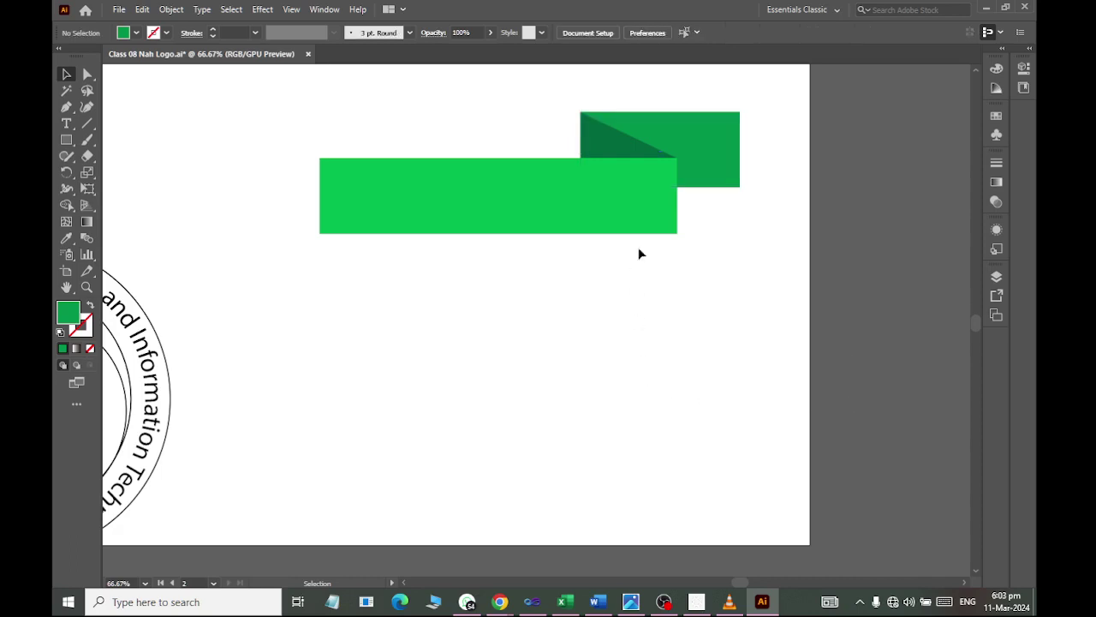
Step: Stretch the back piece further right to about 227 px wide
left_click(719, 172)
left_click_drag(740, 152, 766, 153)
left_click(676, 472)
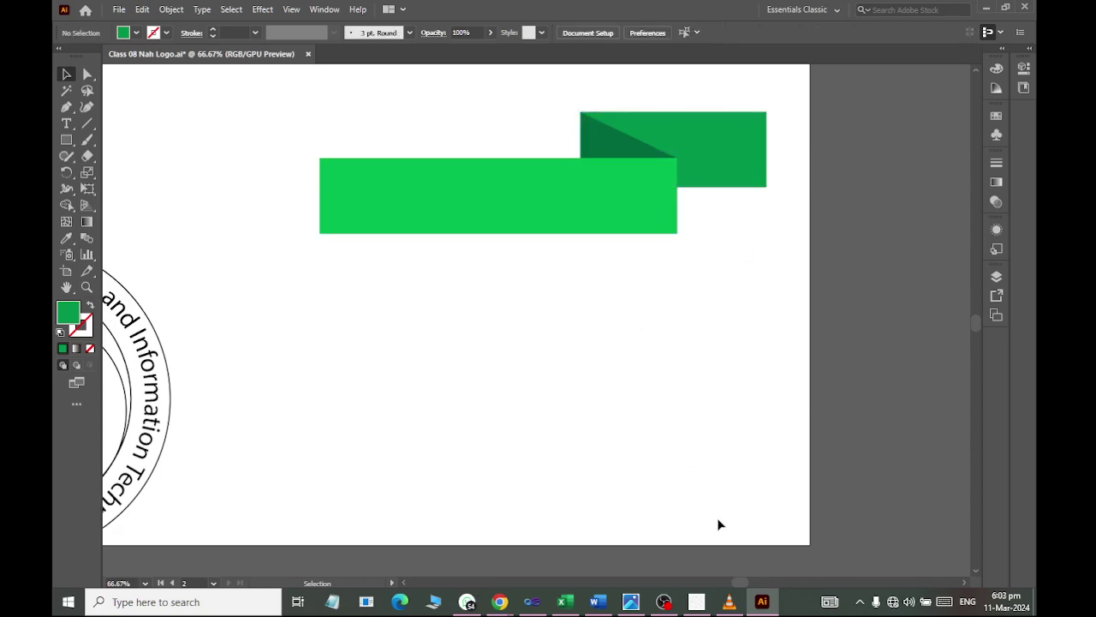
Step: Group the dark back piece and the slanted fold into one ribbon-end group
left_click(657, 122)
left_click(599, 146, "shift")
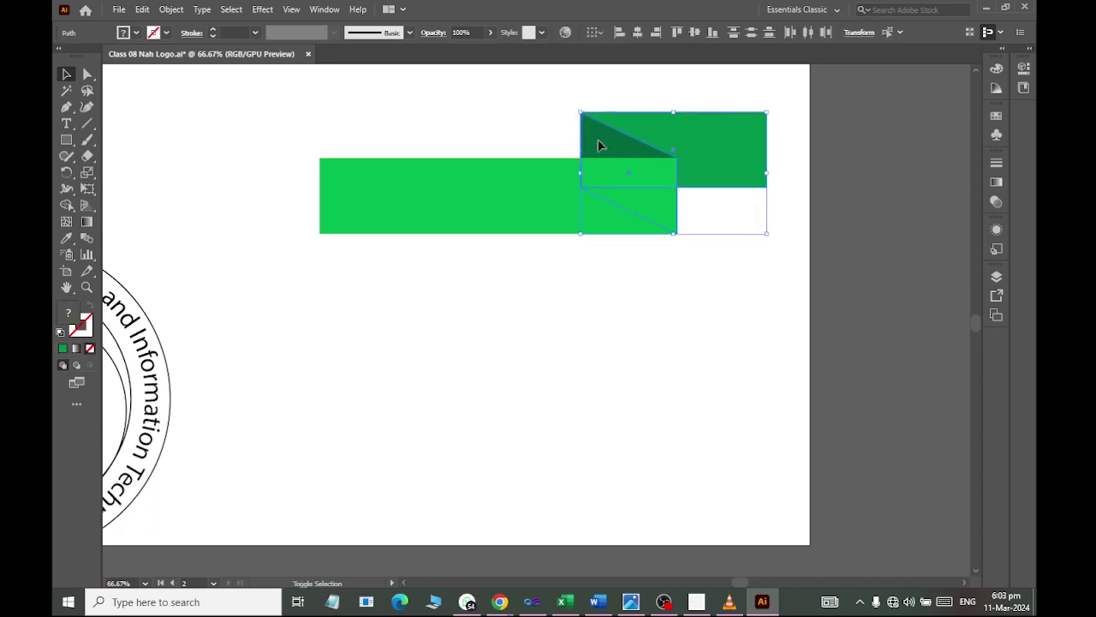
right_click(600, 145)
left_click(634, 225)
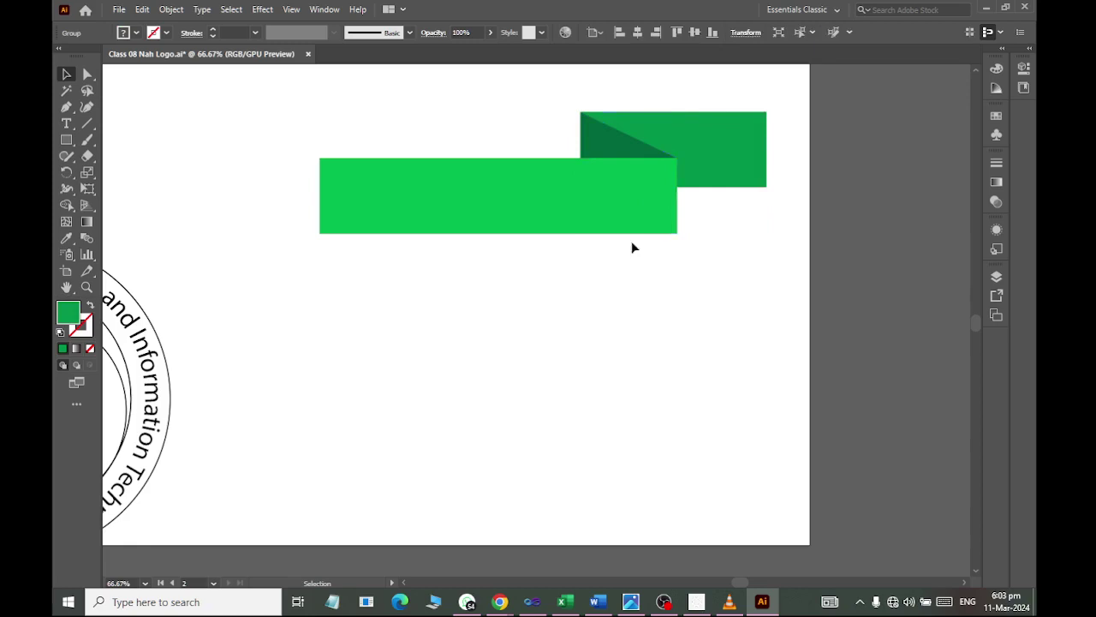
left_click(674, 140)
left_click_drag(67, 172, 122, 189)
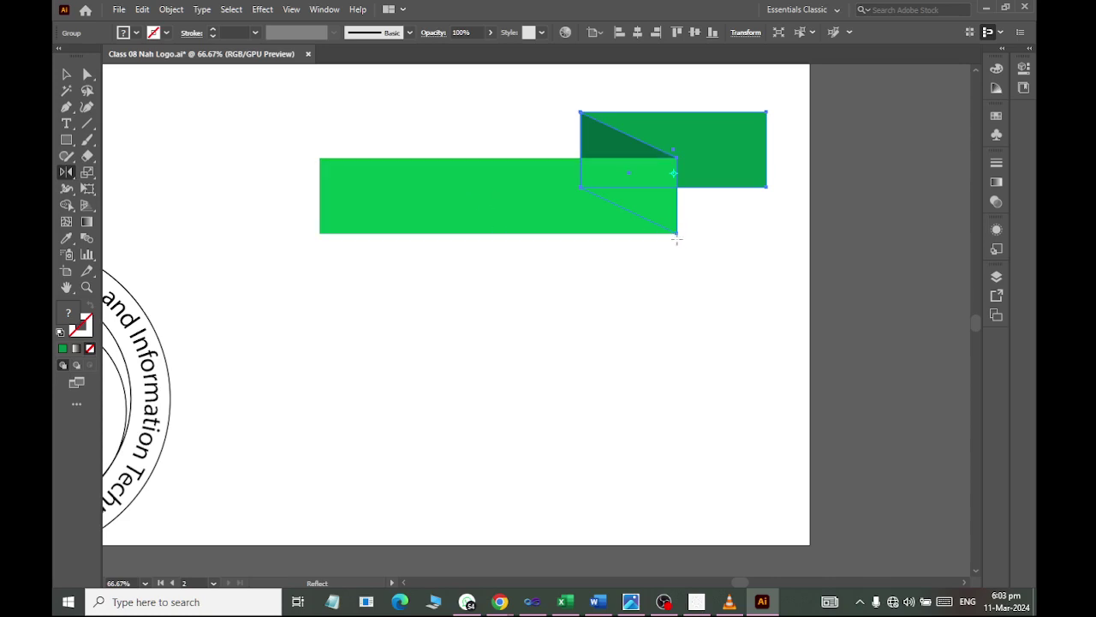
Step: Reflect the folded end group vertically about the ribbon centre as a copy on the left end
scroll(473, 164, "up", 3)
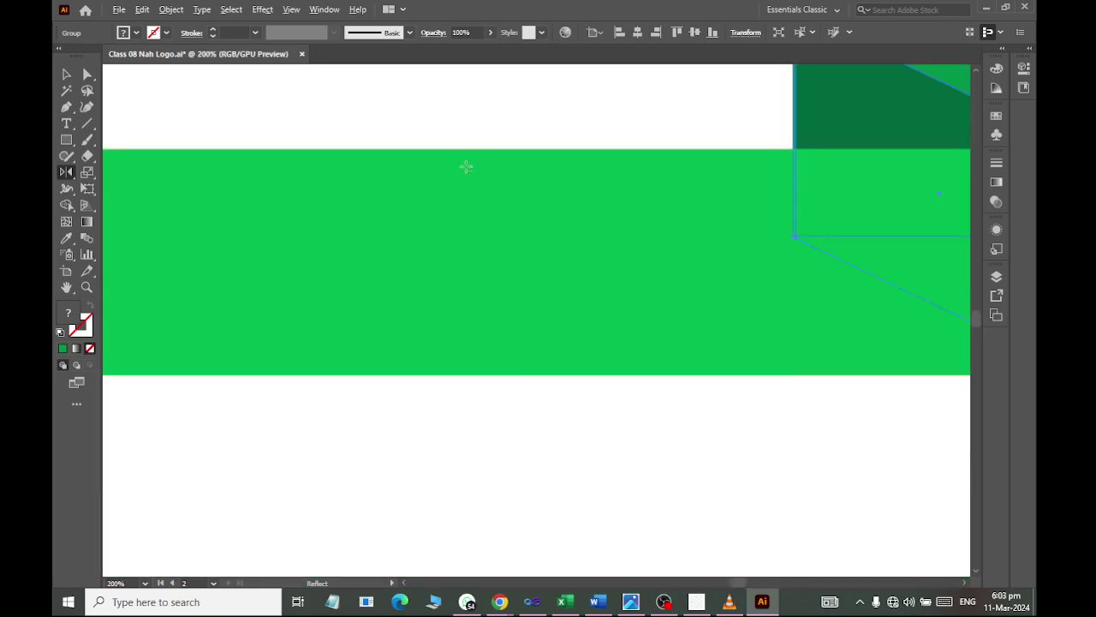
left_click(779, 372)
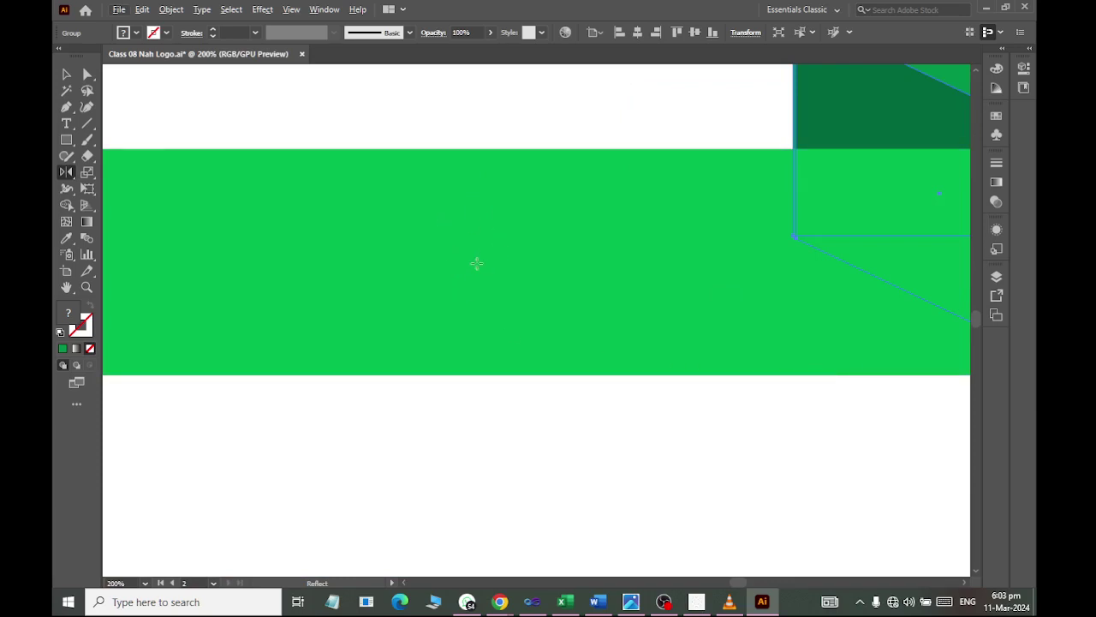
scroll(477, 263, "down", 3)
scroll(698, 307, "up", 2)
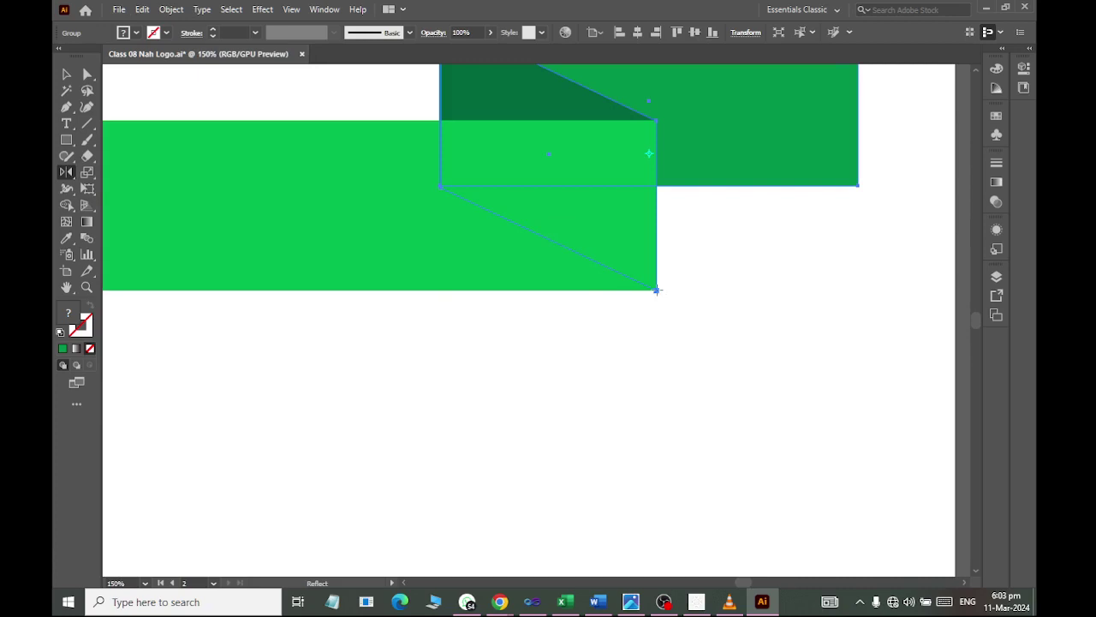
scroll(594, 291, "left", 5)
scroll(591, 287, "up", 1)
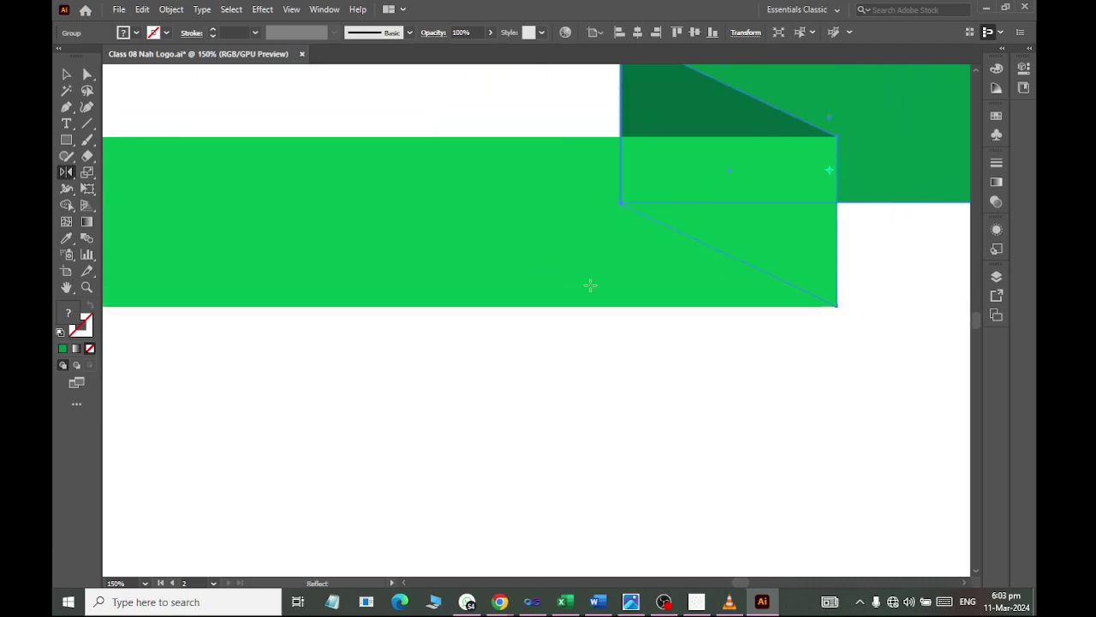
scroll(590, 285, "up", 1)
scroll(698, 293, "left", 2)
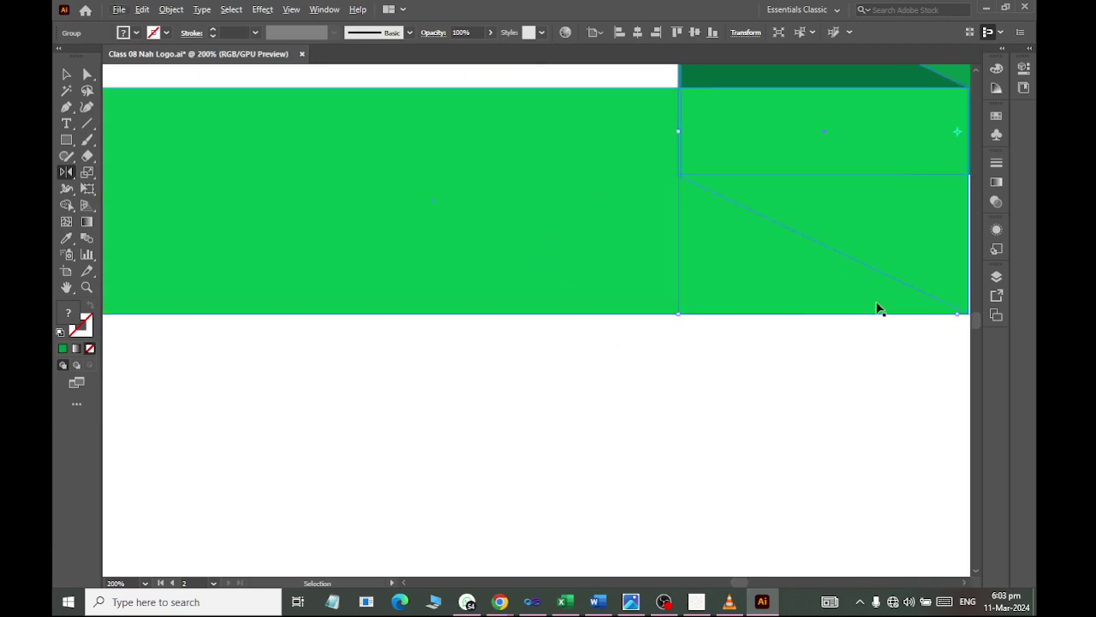
left_click_drag(879, 308, 875, 298)
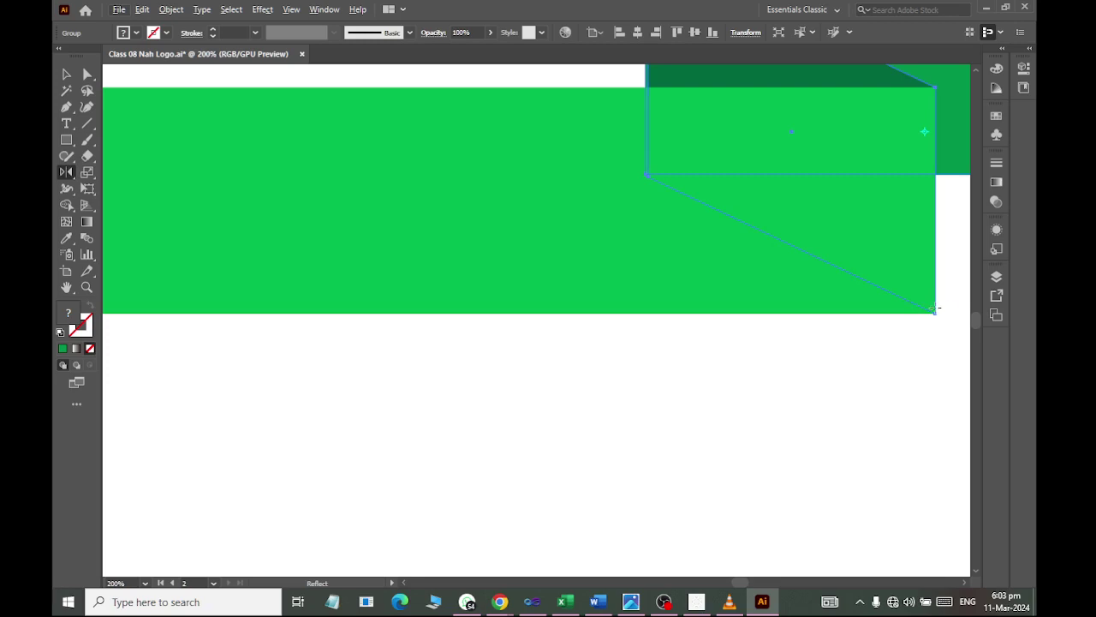
scroll(936, 312, "down", 1)
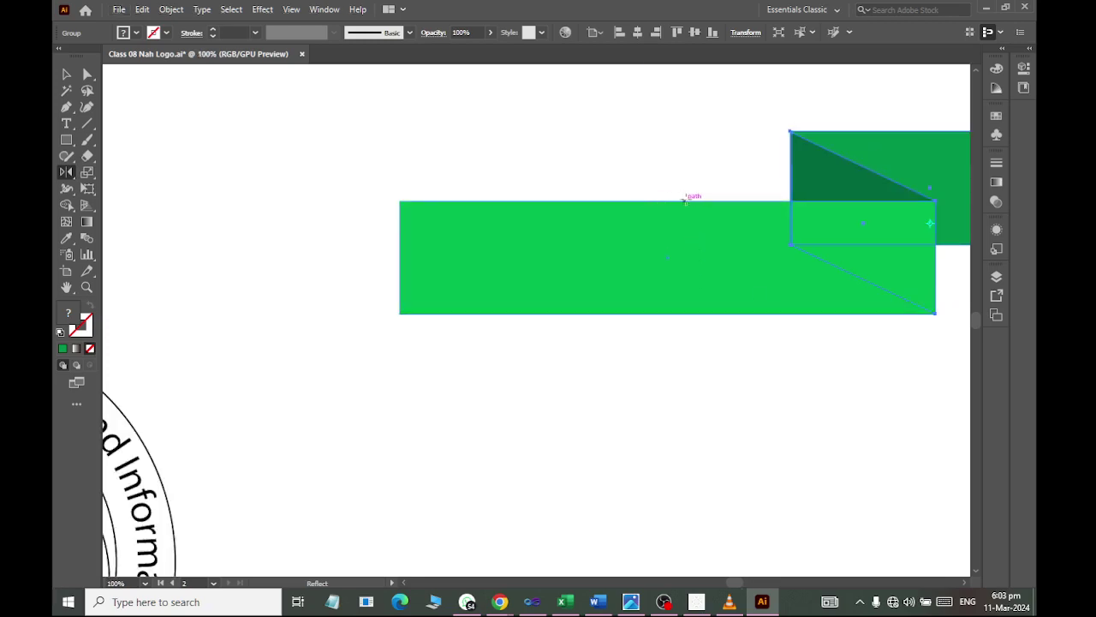
left_click(667, 257, "alt")
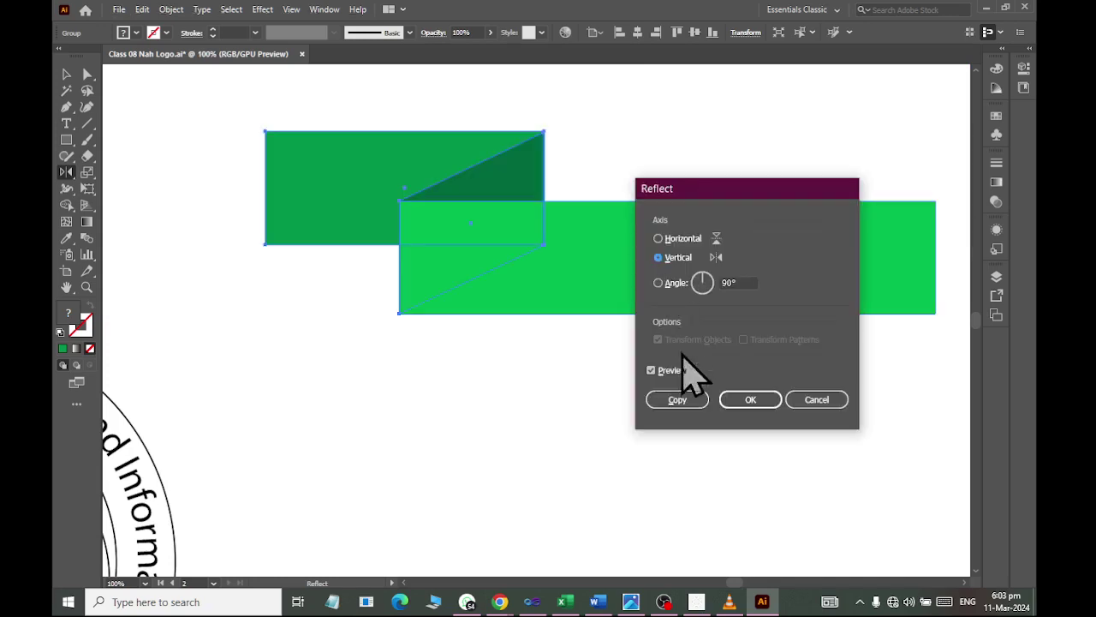
left_click(672, 396)
left_click(66, 75)
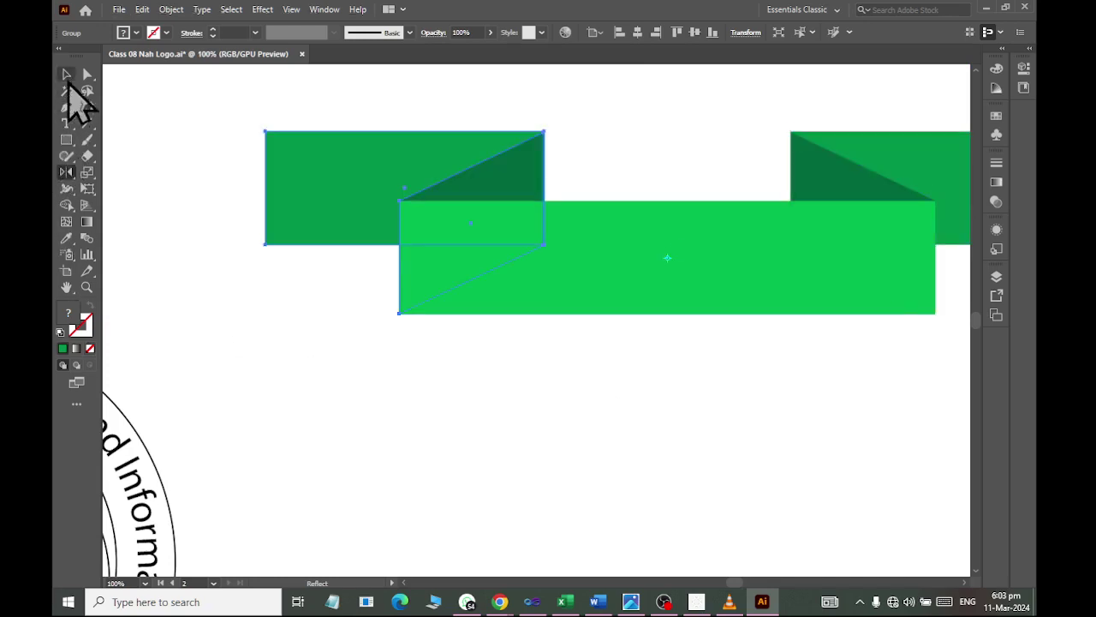
Step: Marquee-select the whole ribbon and Alt-drag a copy to the right
left_click(327, 332)
scroll(330, 314, "down", 3)
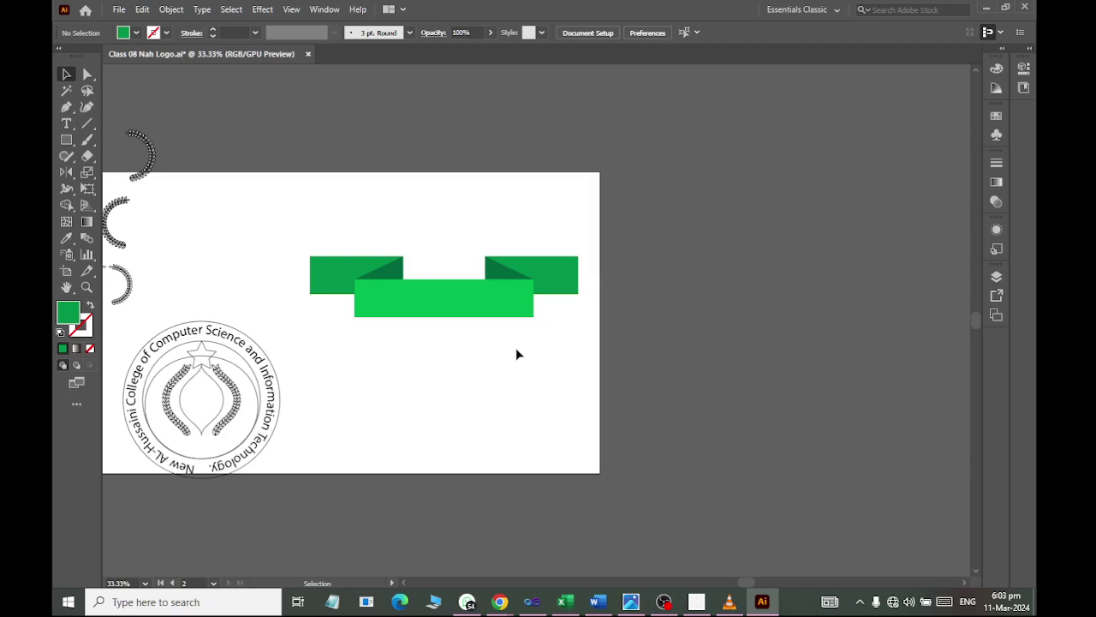
left_click_drag(325, 245, 626, 331)
left_click_drag(477, 299, 817, 210)
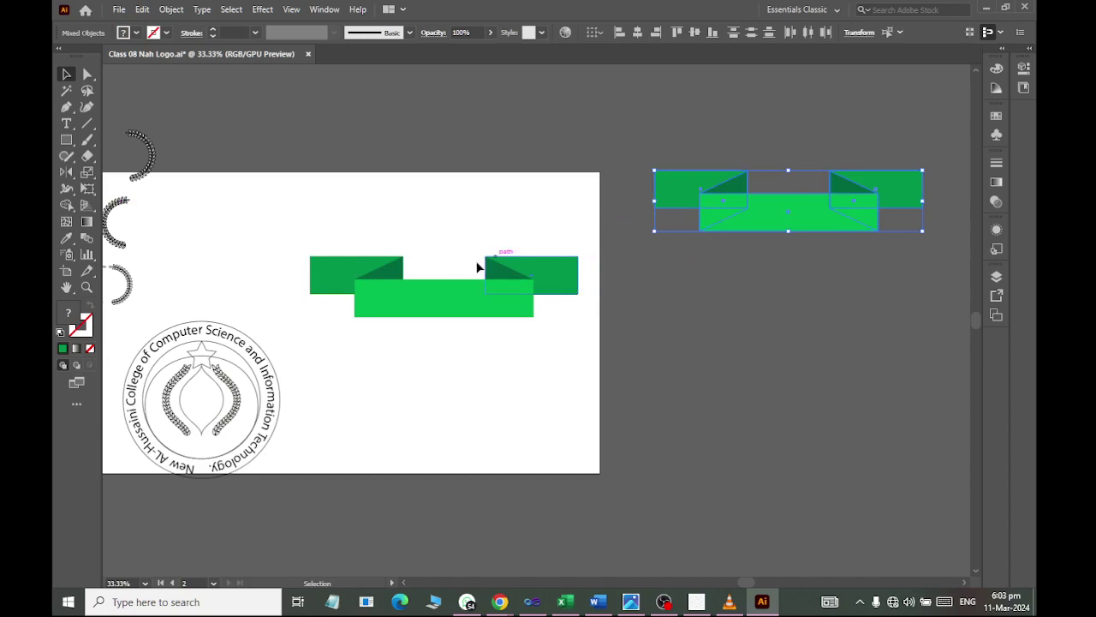
Step: Move both folded end pieces off the artboard and raise the plain green strip higher
scroll(407, 267, "up", 1)
left_click(396, 264)
left_click_drag(354, 257, 791, 438)
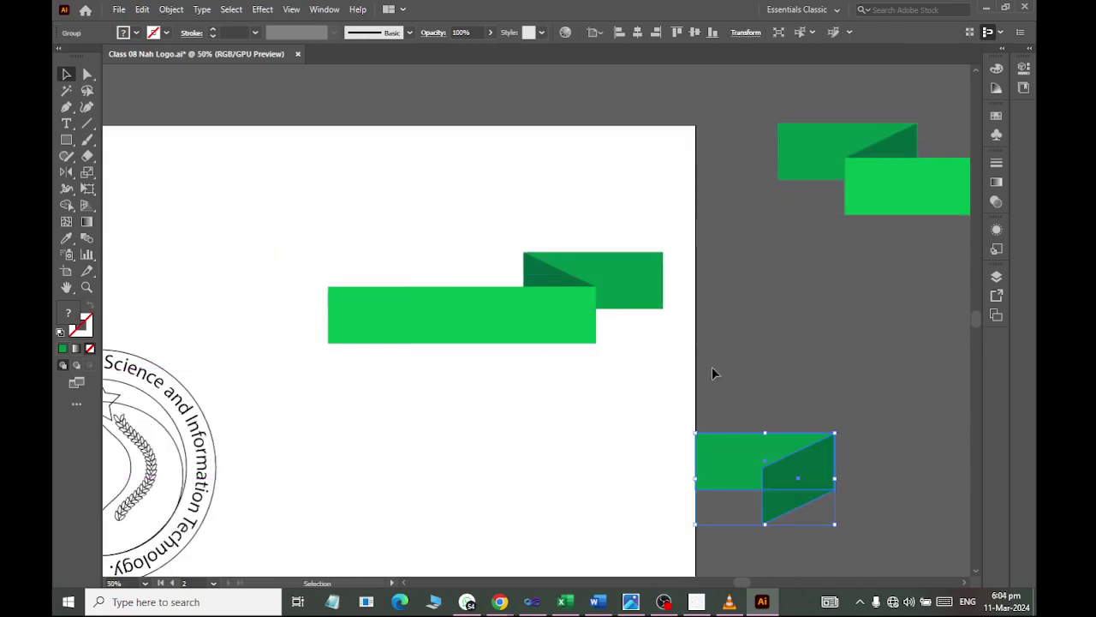
left_click_drag(536, 262, 785, 308)
left_click(363, 335)
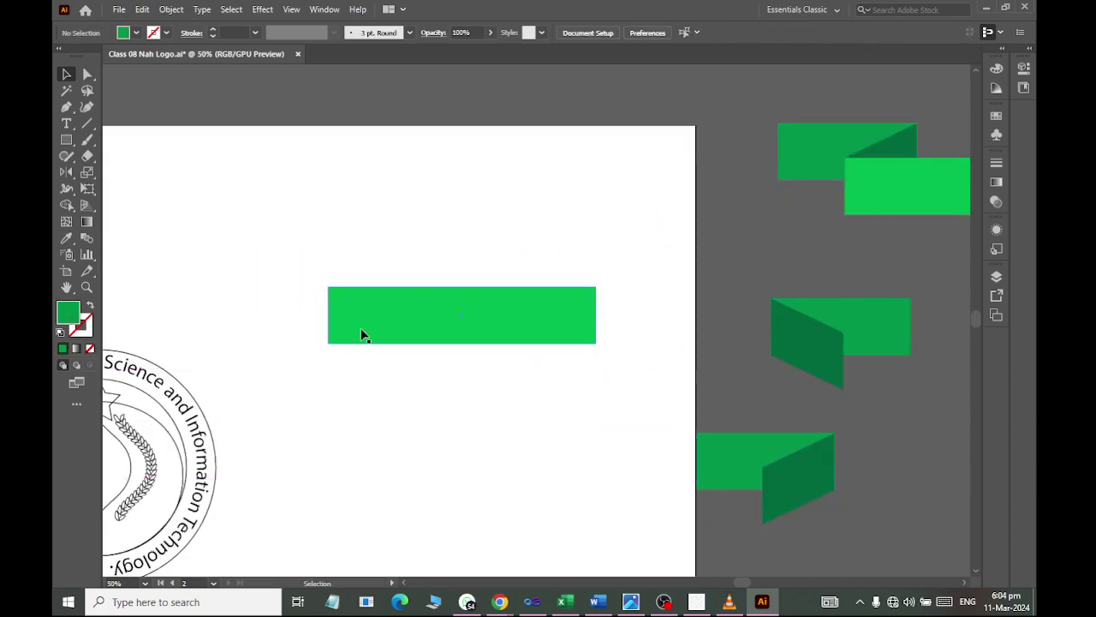
left_click_drag(452, 321, 450, 253)
Step: Open Window > Appearance as a floating, taller panel beside the selected green strip
left_click(455, 301)
left_click(459, 232)
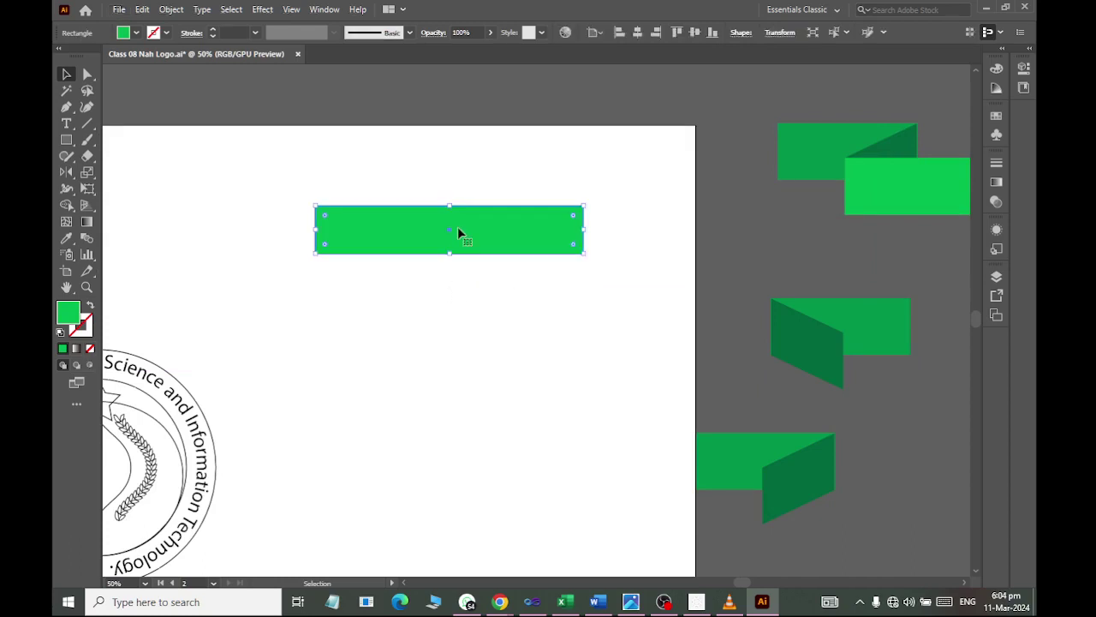
left_click(324, 9)
left_click(395, 179)
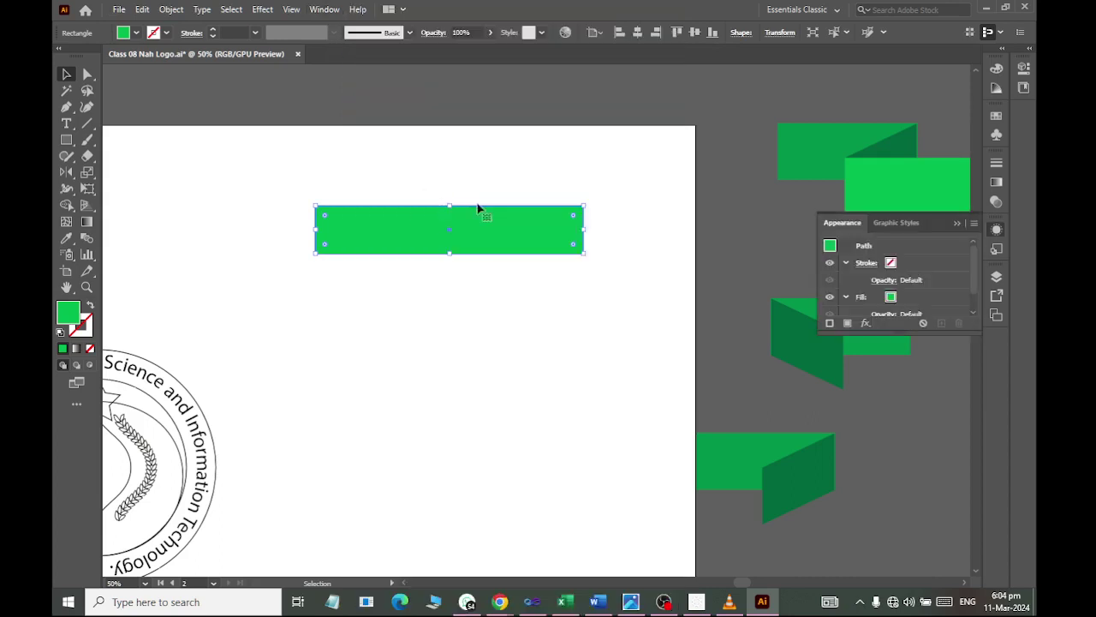
left_click_drag(859, 222, 566, 387)
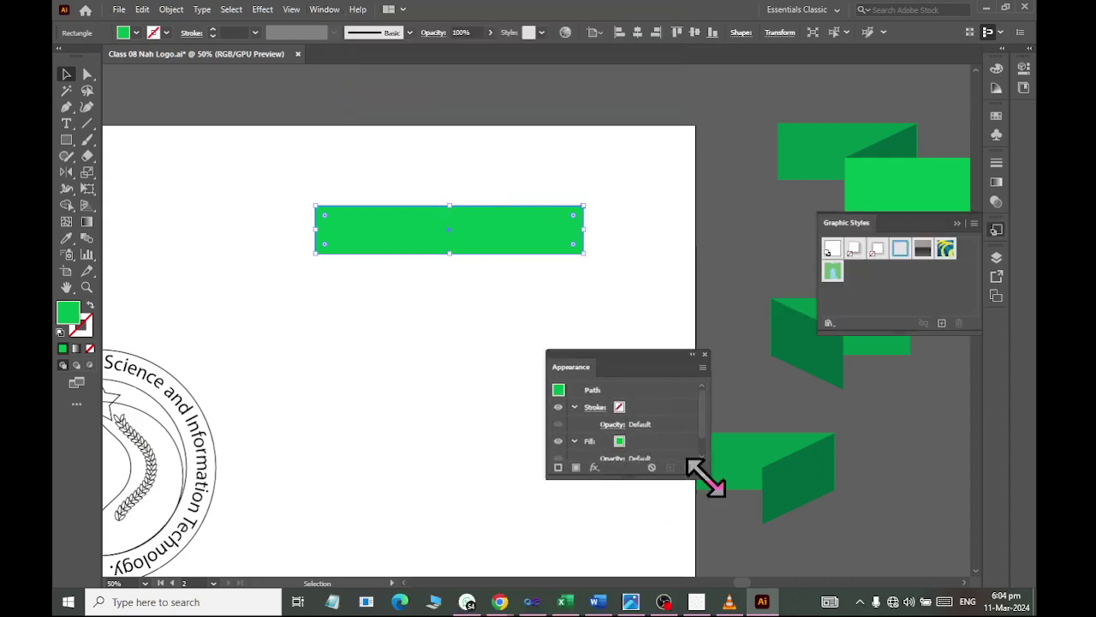
left_click_drag(707, 475, 715, 517)
left_click_drag(632, 376, 712, 161)
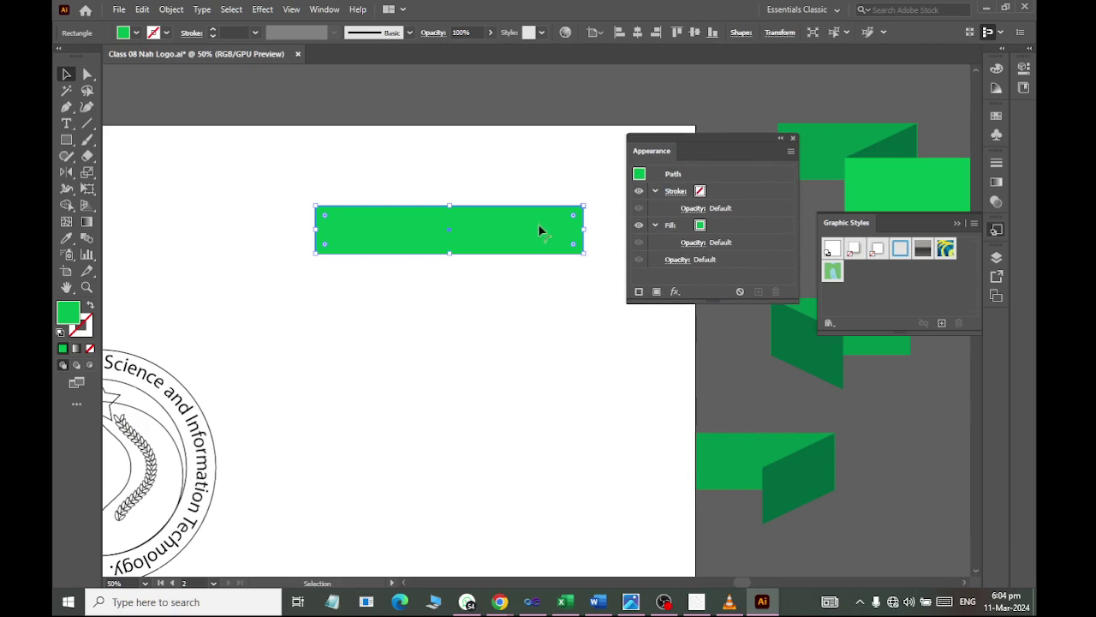
left_click_drag(459, 230, 436, 281)
Step: Apply Effect > Warp > Arc with a -50% bend to the green strip
left_click(263, 10)
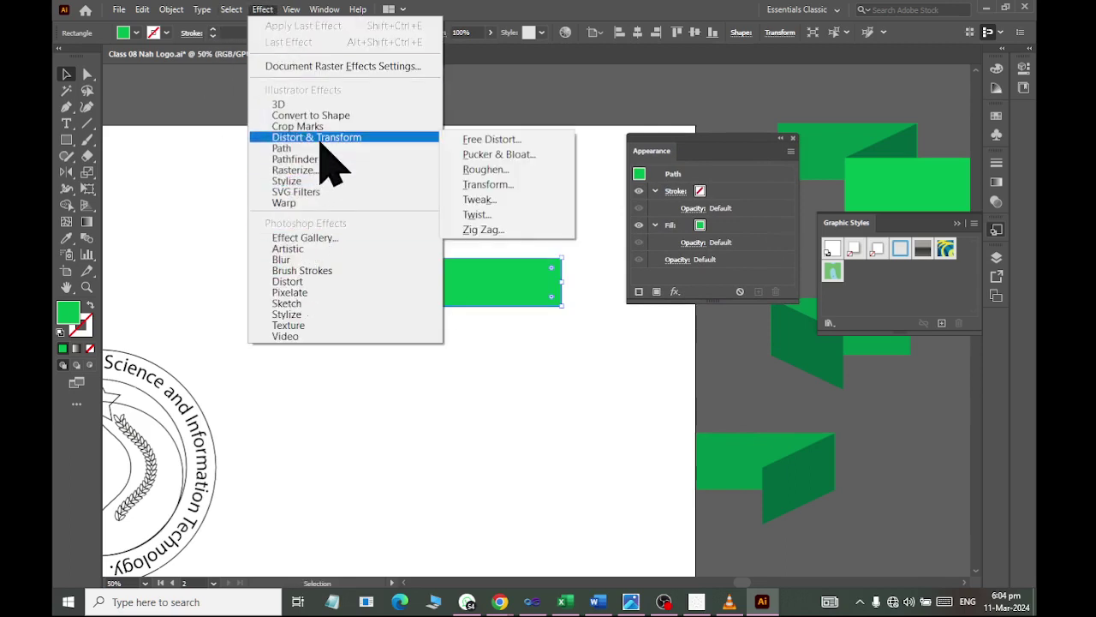
mouse_move(322, 204)
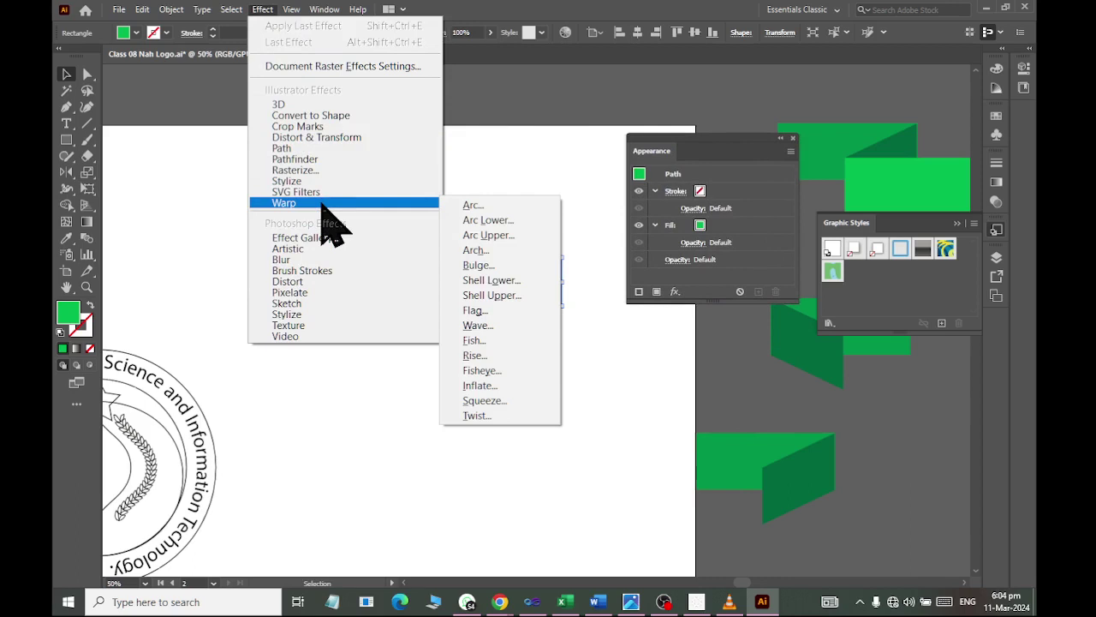
left_click(484, 208)
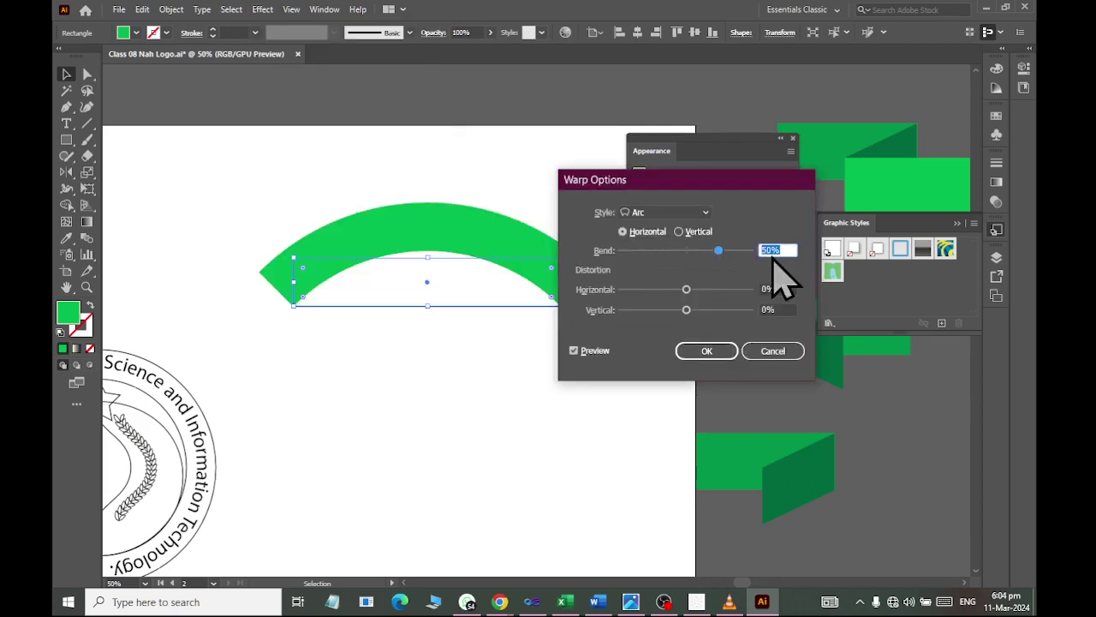
type("-50")
key("Tab")
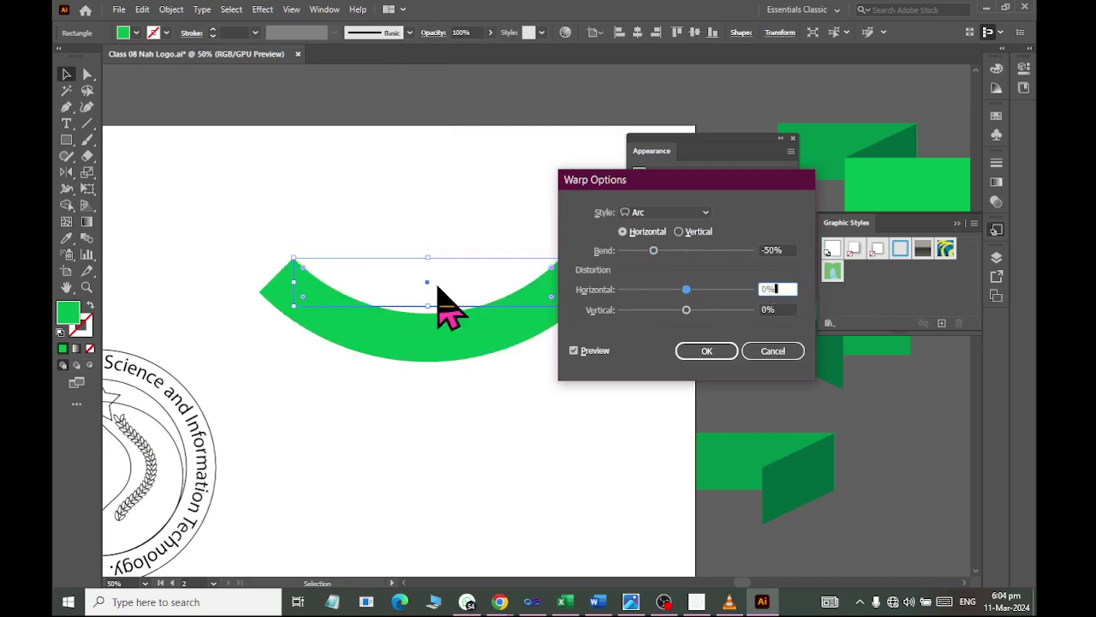
left_click(698, 357)
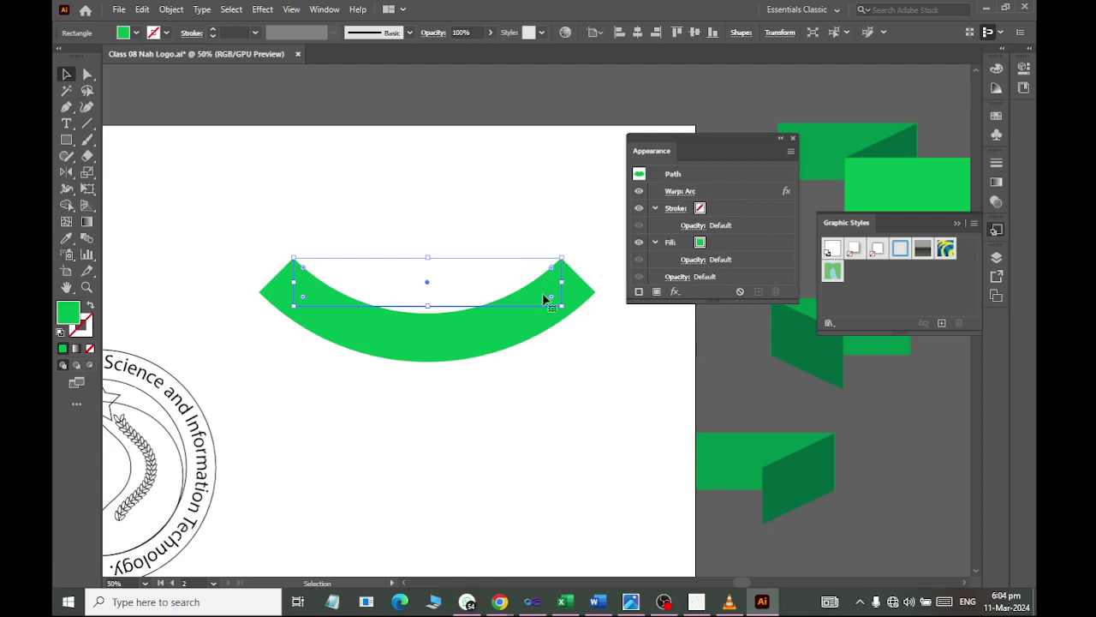
double_click(679, 191)
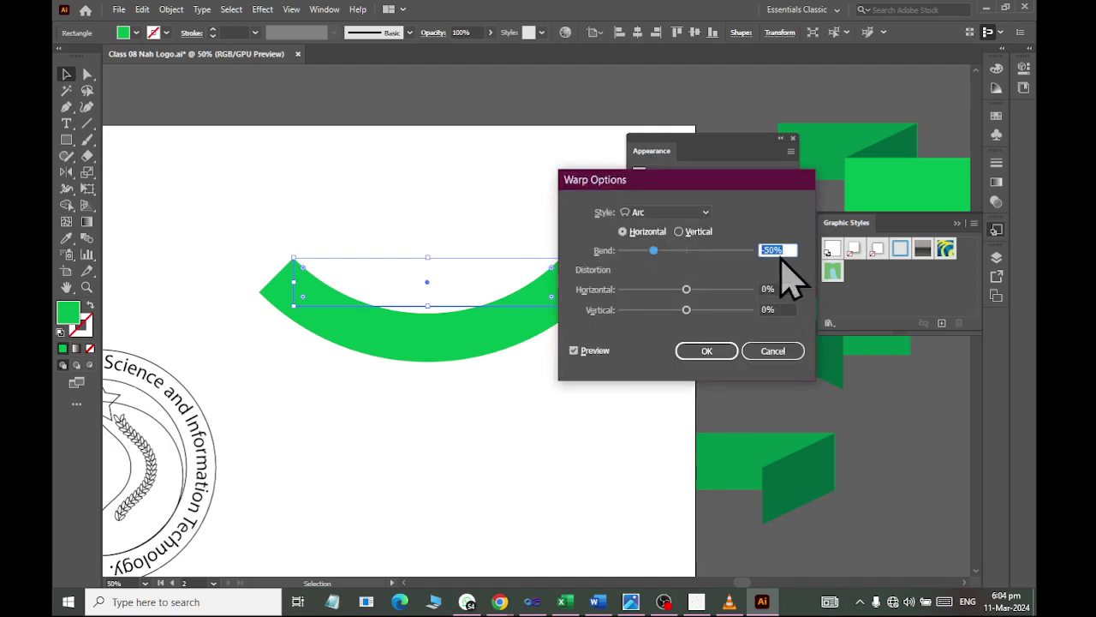
key("Return")
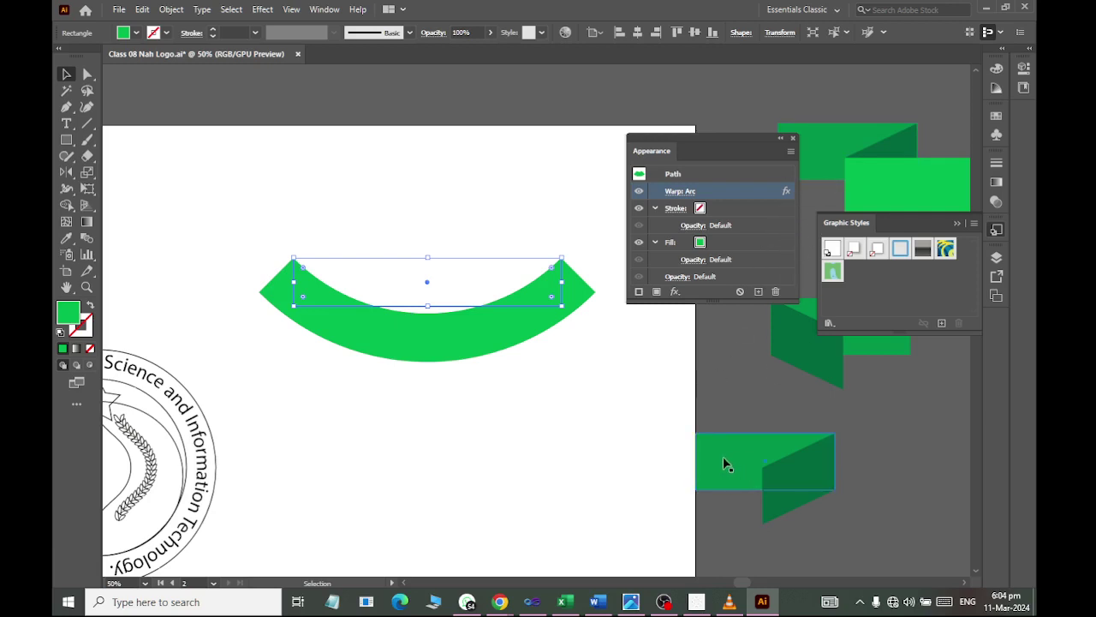
Step: Duplicate the plain green rectangle below the arc and shrink it into small aligned squares
left_click_drag(724, 463, 330, 464)
key("ctrl+z")
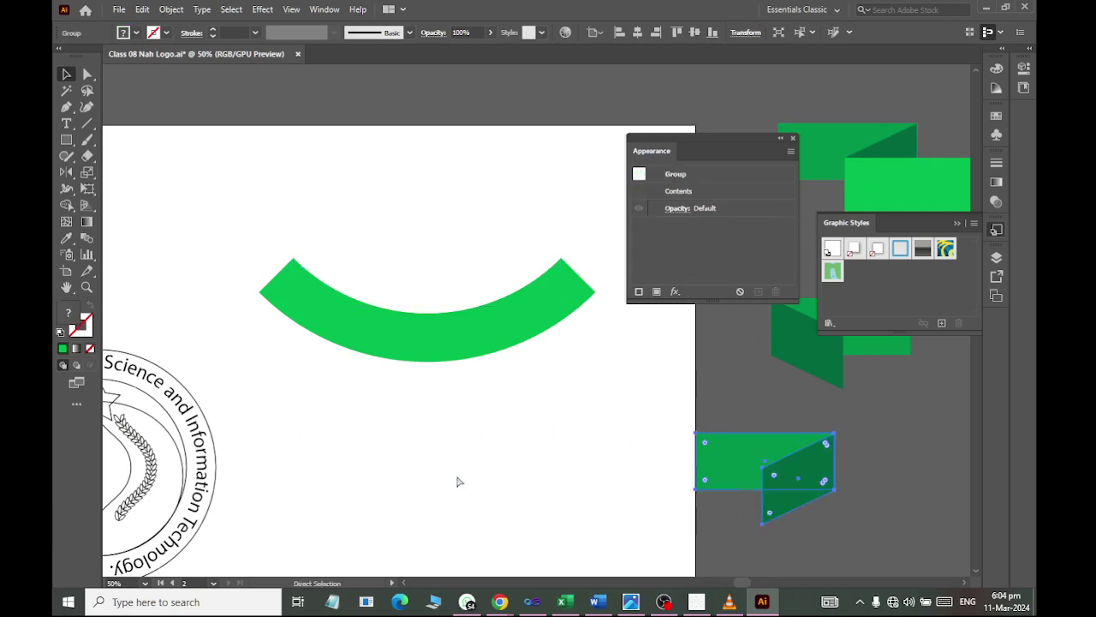
left_click(891, 167)
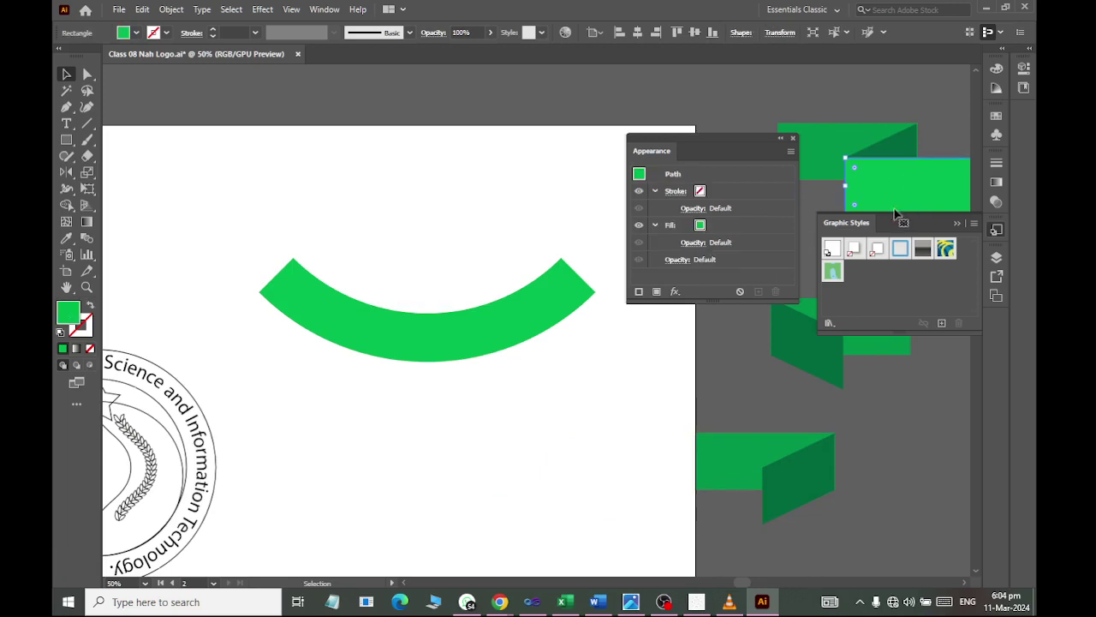
left_click_drag(895, 213, 615, 463)
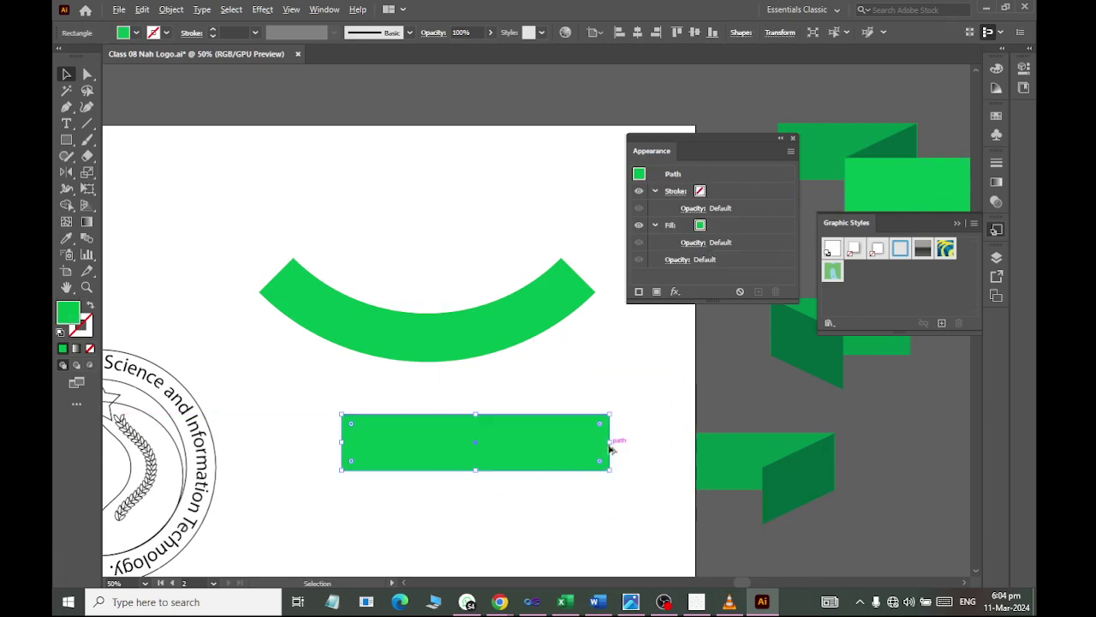
left_click_drag(610, 447, 483, 441)
left_click_drag(404, 445, 399, 440)
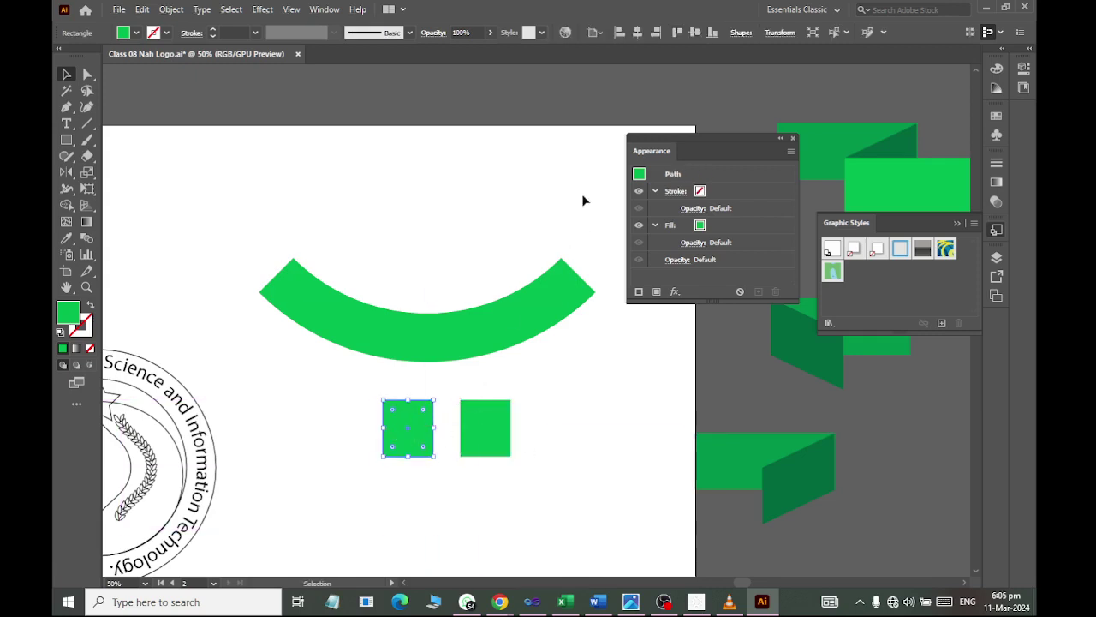
Step: Try an Arc warp on the left square, then undo it
left_click(260, 9)
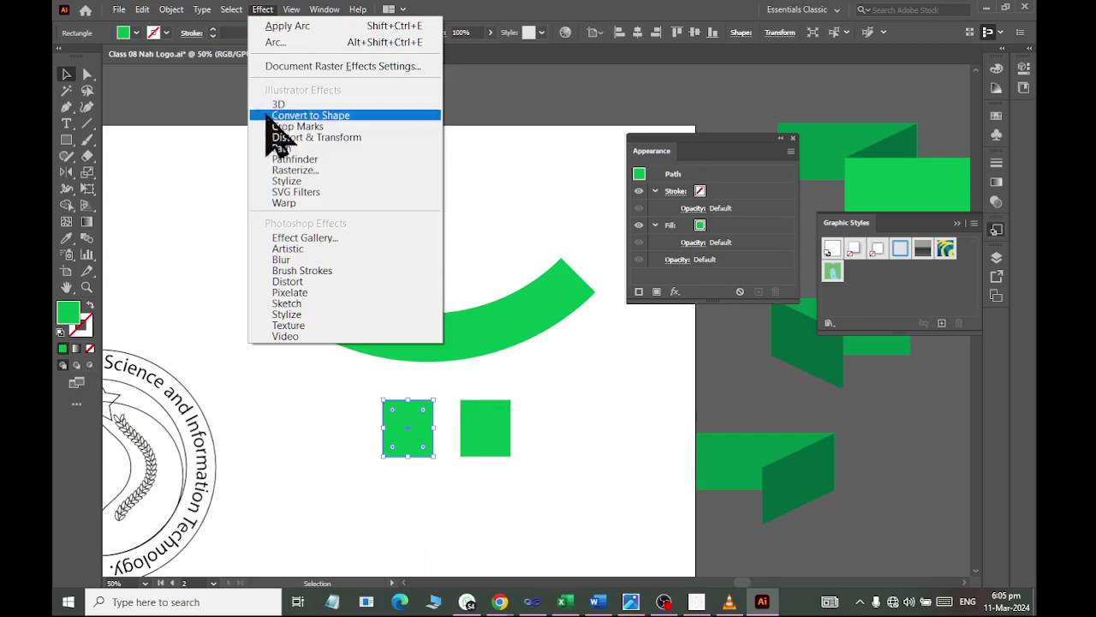
mouse_move(276, 203)
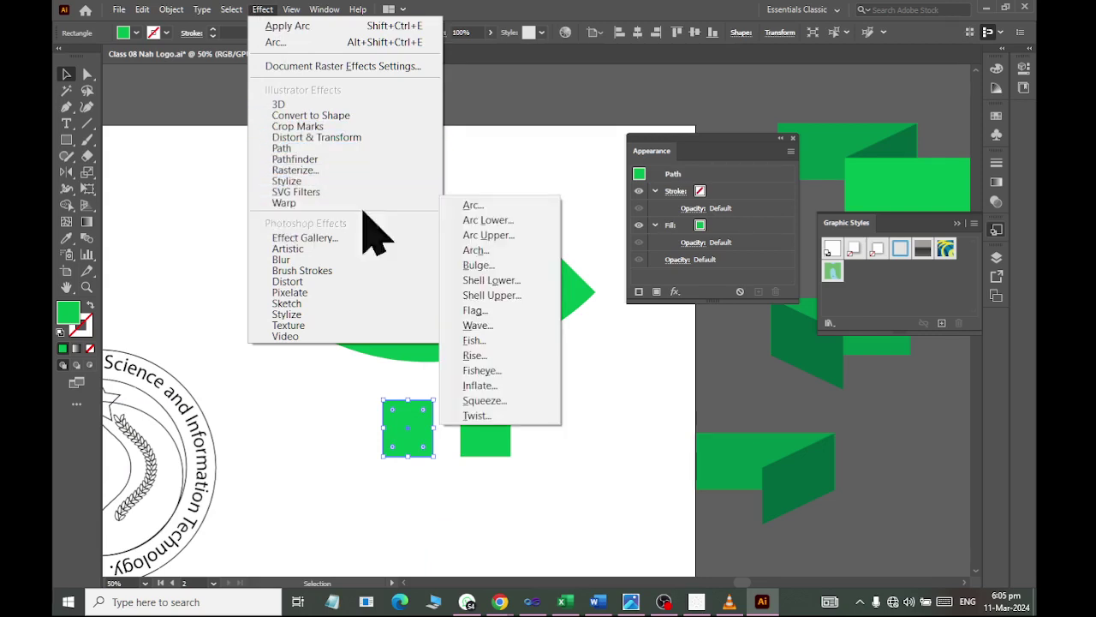
left_click(505, 207)
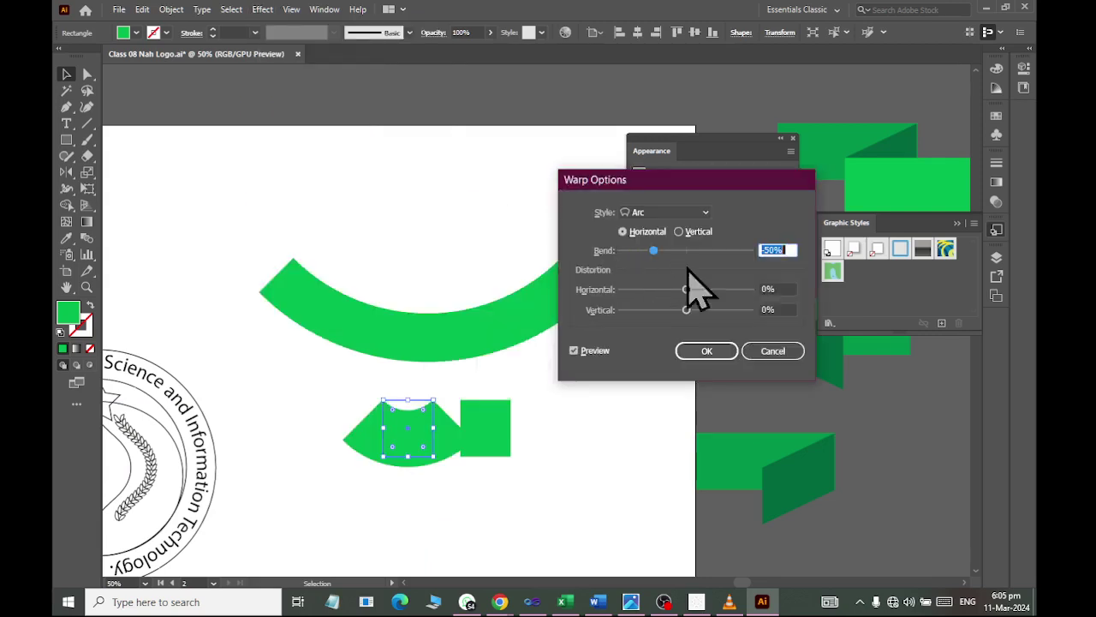
left_click(702, 351)
key("ctrl+z")
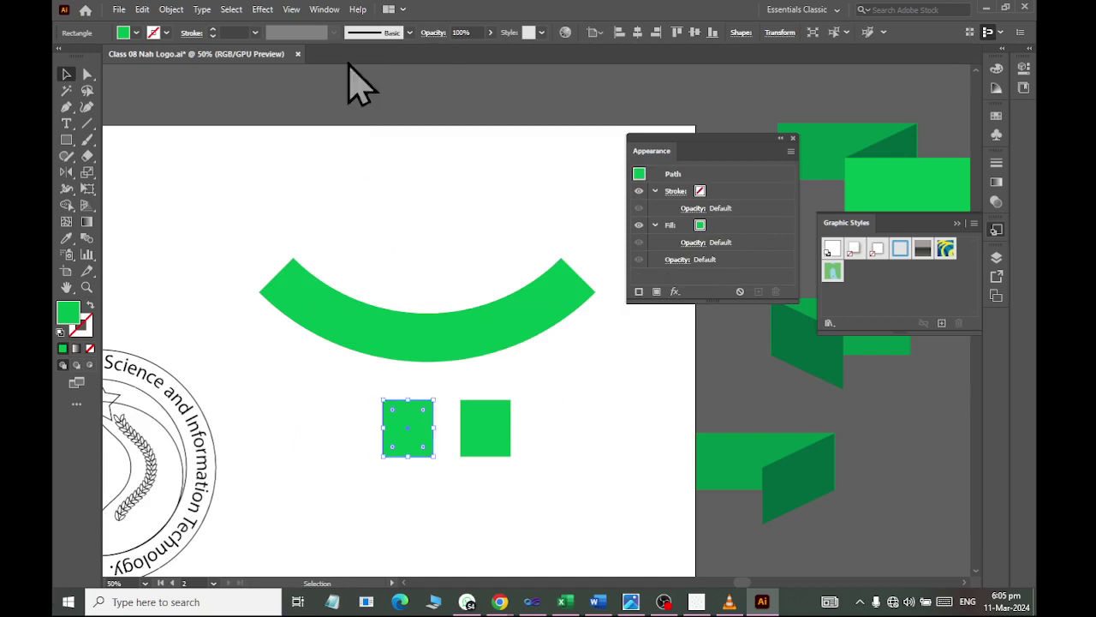
Step: Warp the left square with the Arch style at -50% bend
left_click(262, 9)
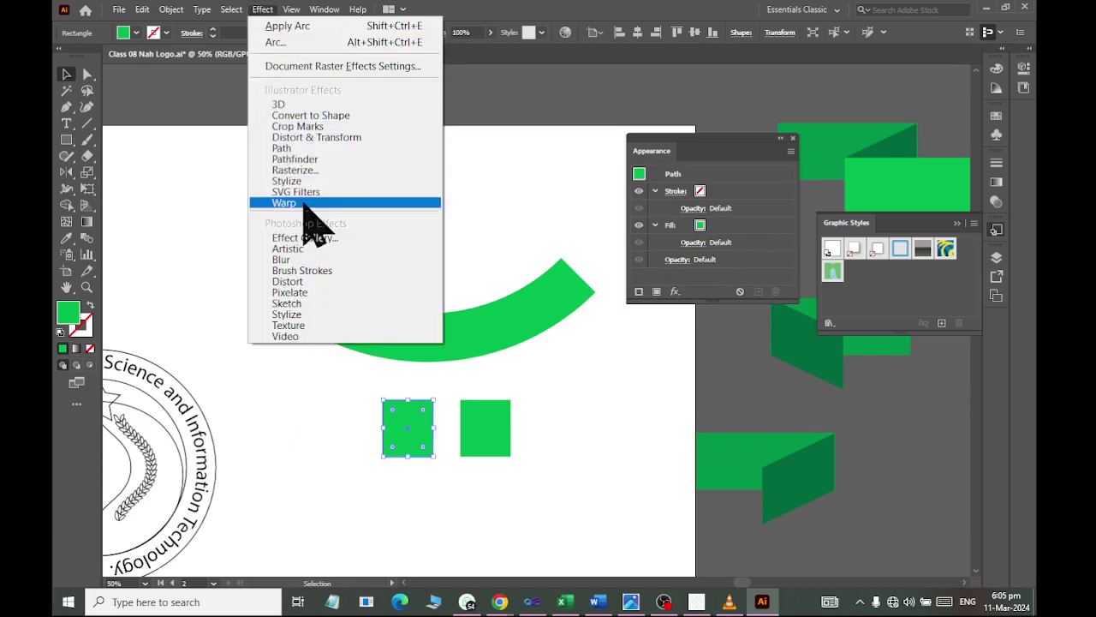
mouse_move(295, 204)
left_click(489, 205)
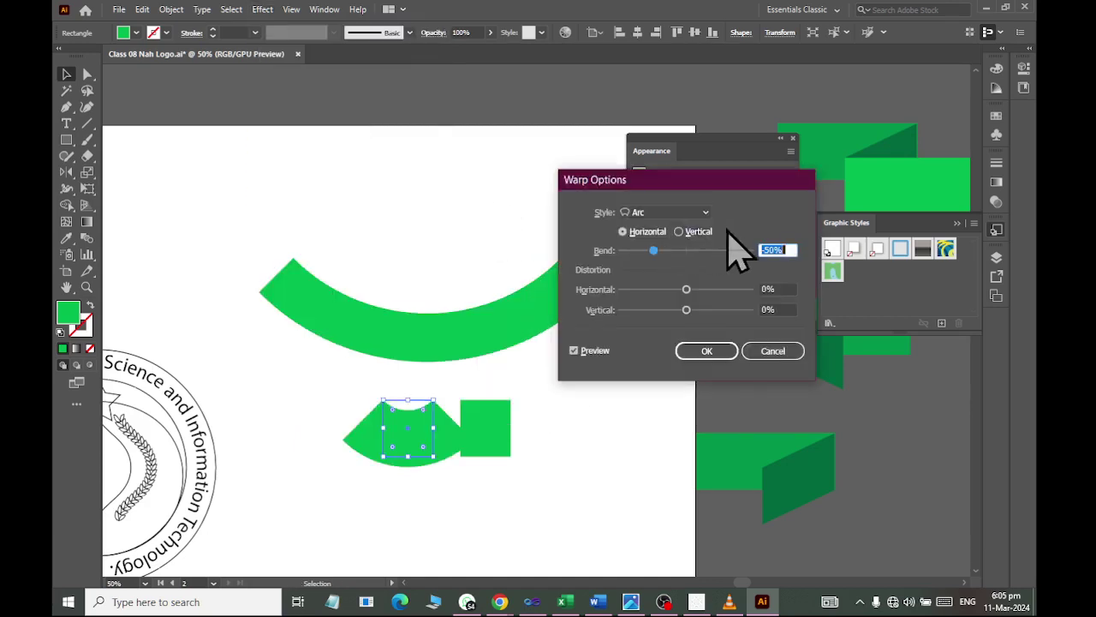
left_click(690, 213)
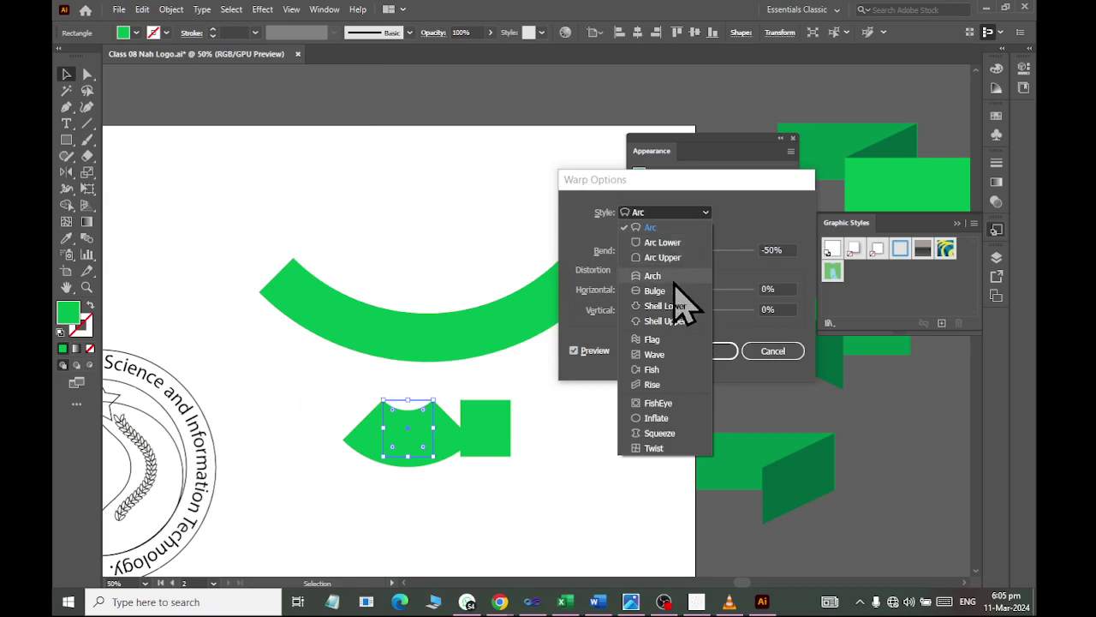
left_click(675, 273)
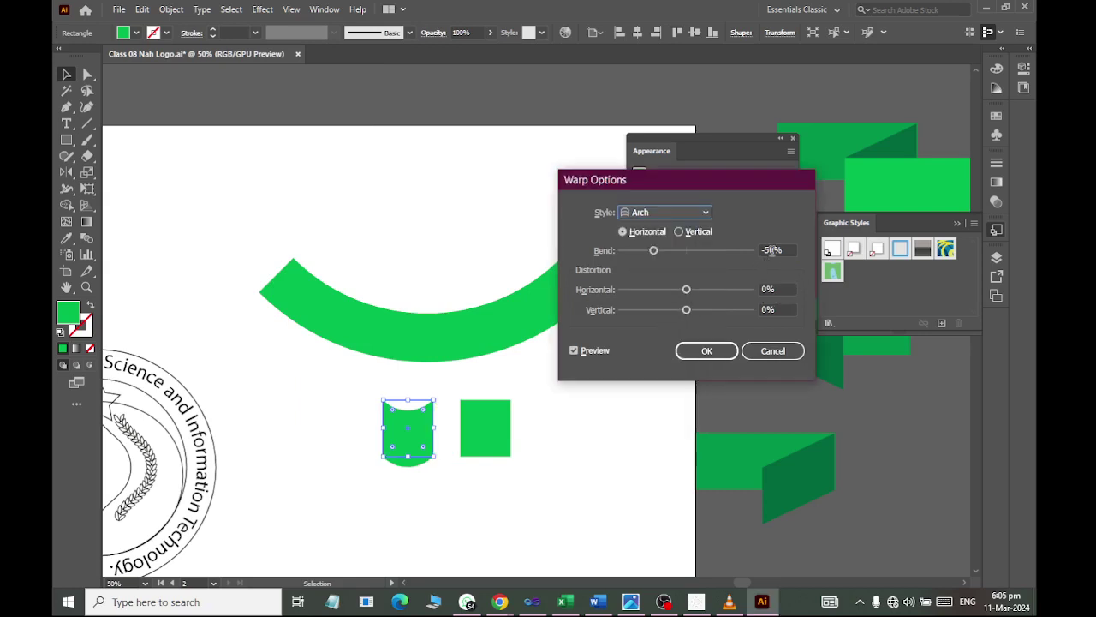
left_click(704, 351)
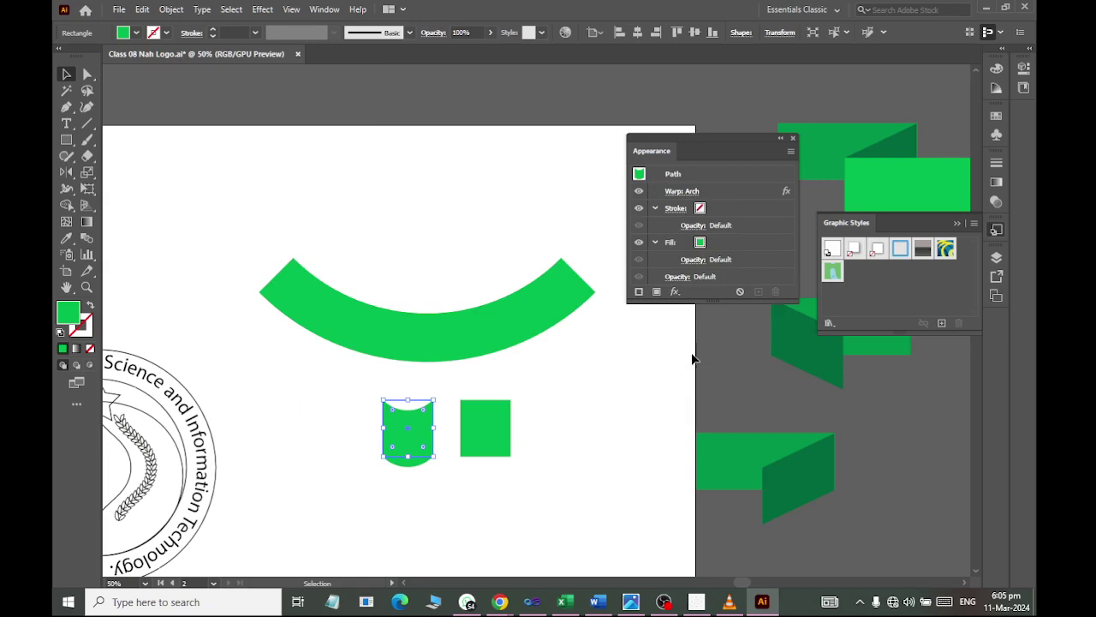